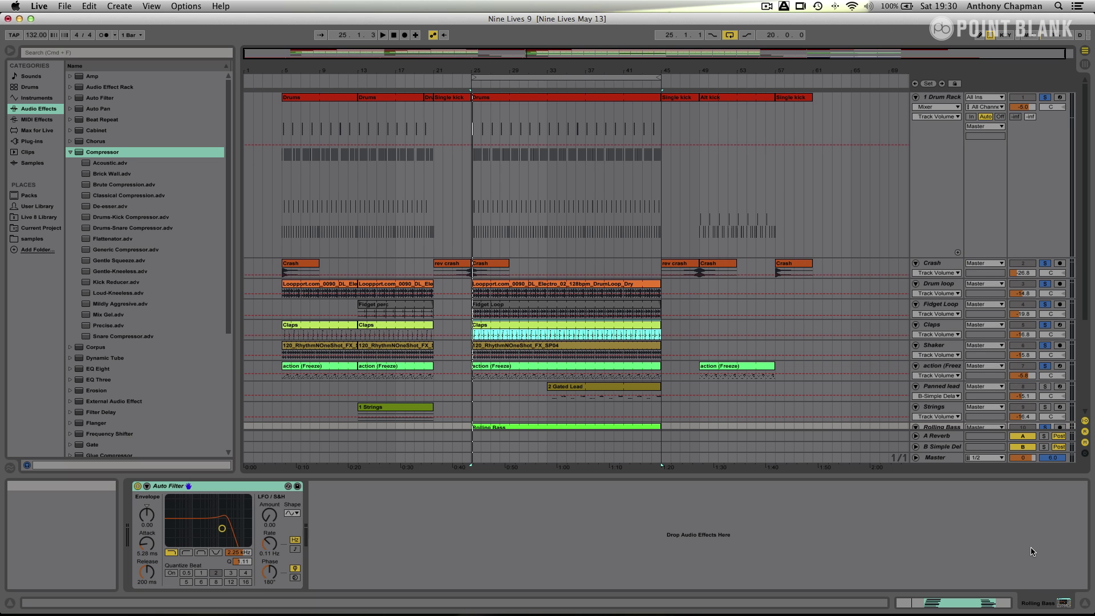
Start playback and put a Compressor after the Auto Filter on the Rolling Bass track
{"action": "key", "text": "space"}
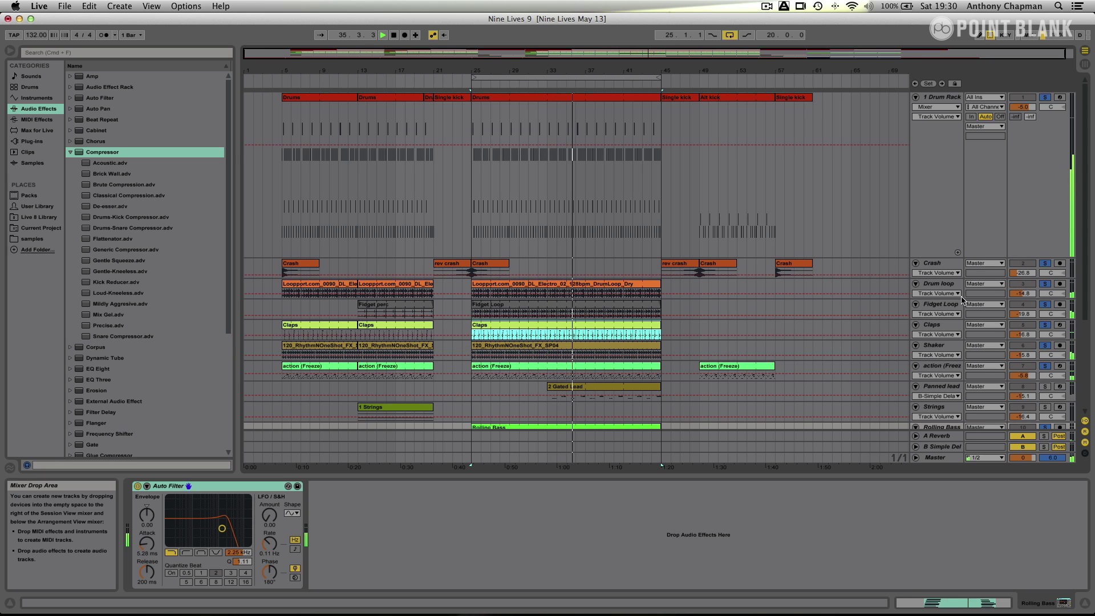
{"action": "scroll", "coordinate": [958, 343], "scroll_direction": "down", "scroll_amount": 2}
{"action": "left_click", "coordinate": [950, 394]}
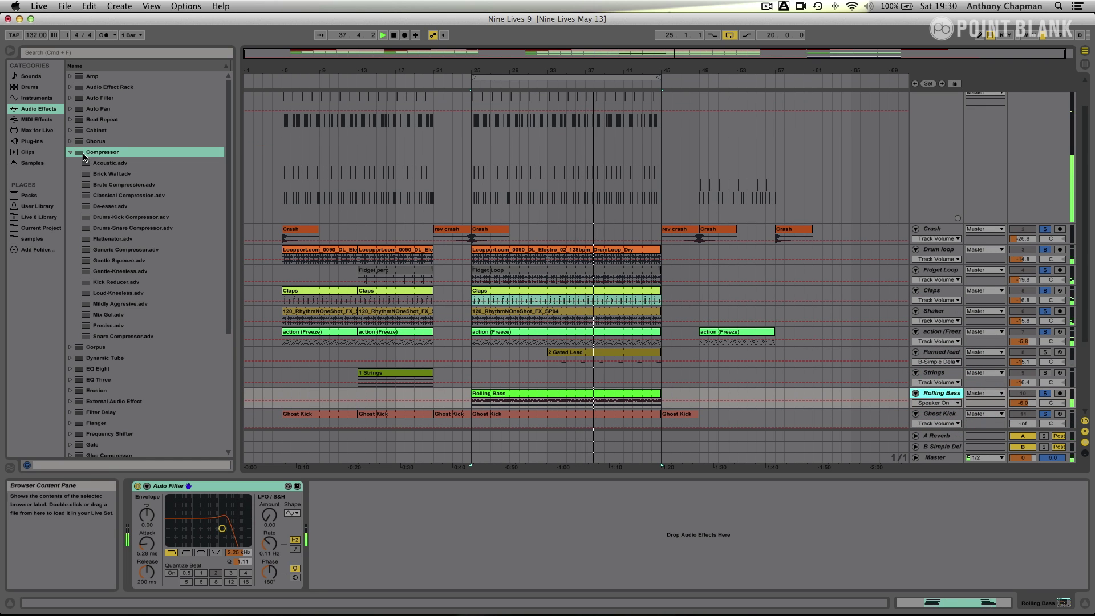
{"action": "left_click_drag", "start_coordinate": [83, 158], "coordinate": [399, 535]}
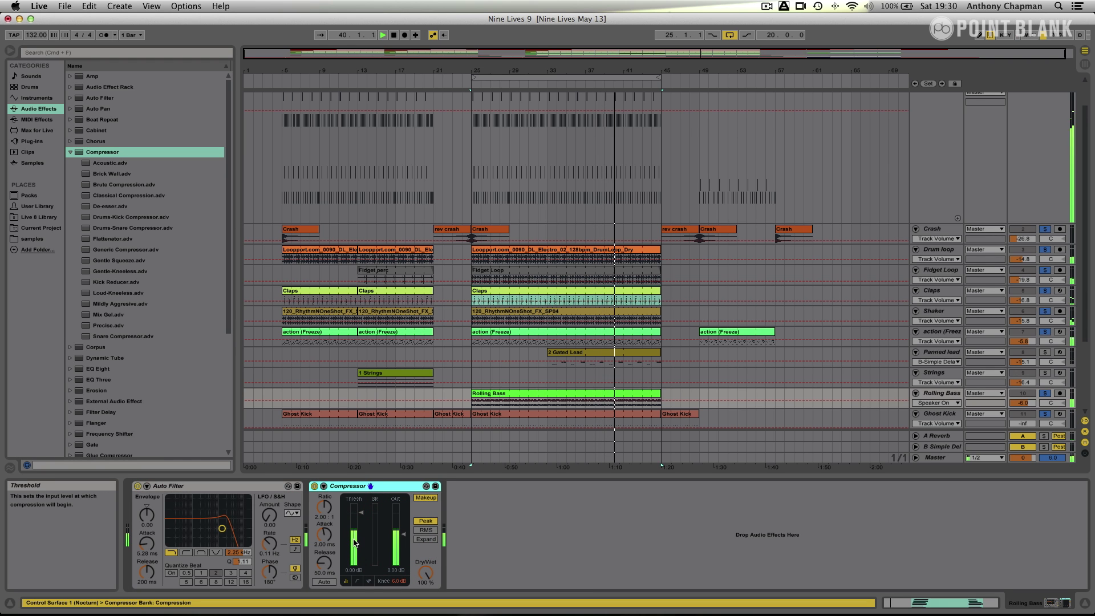
In Session View, raise Ghost Kick's volume fader to about -4.8 dB and show its Simpler chain
{"action": "key", "text": "Tab"}
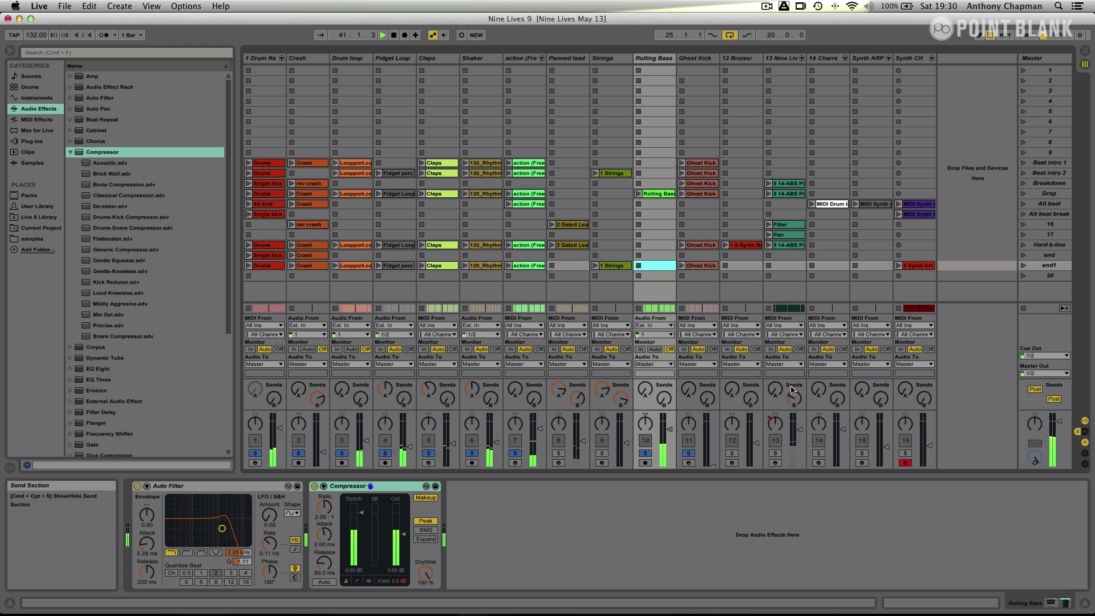
{"action": "left_click", "coordinate": [704, 60]}
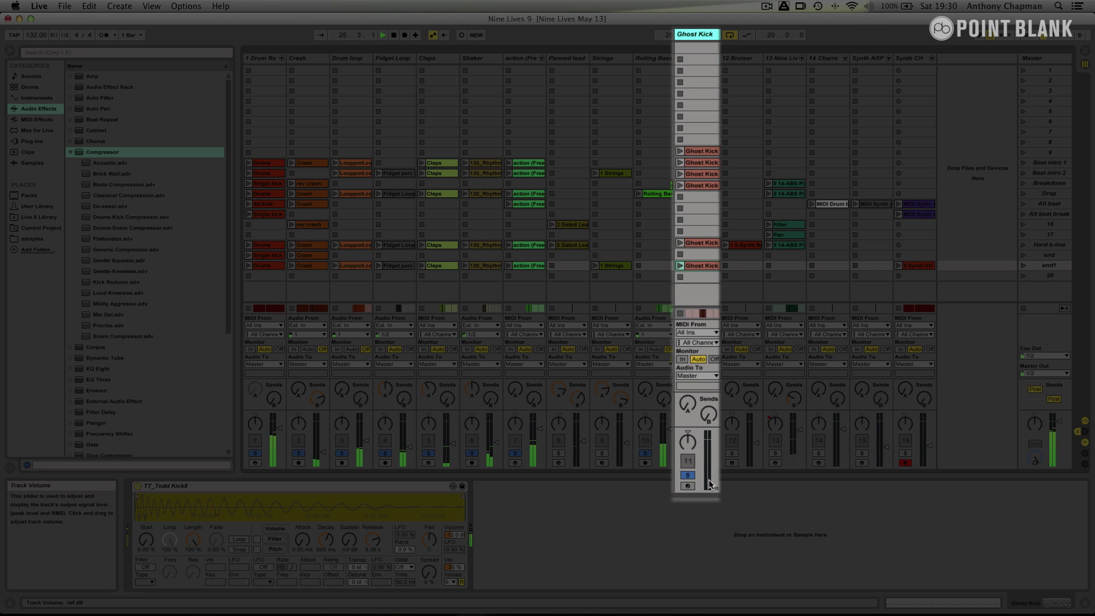
{"action": "left_click_drag", "start_coordinate": [714, 484], "coordinate": [714, 447]}
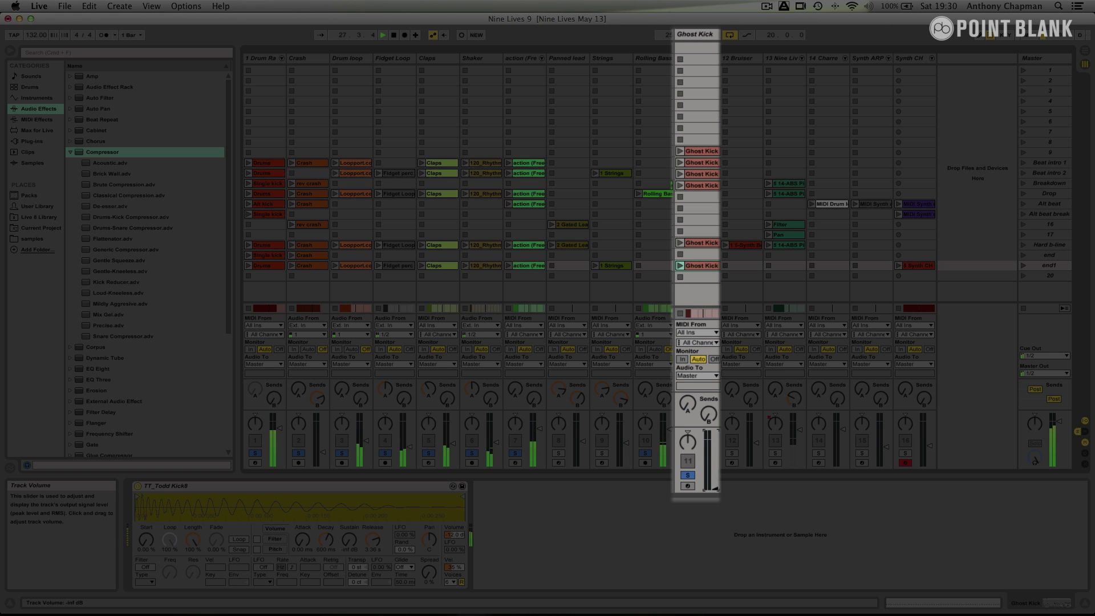
{"action": "left_click", "coordinate": [700, 38]}
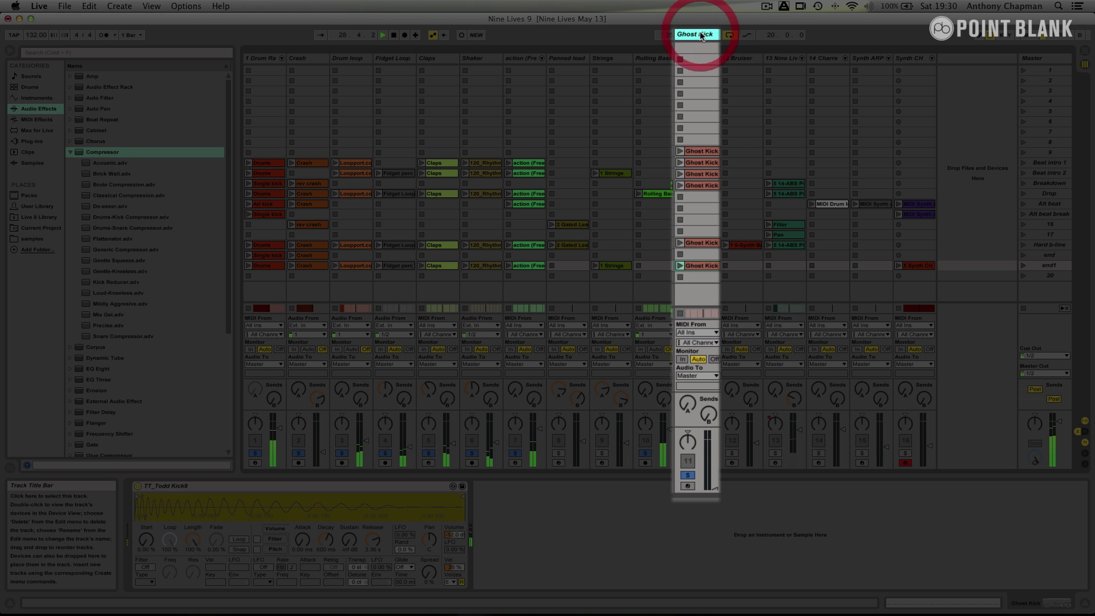
{"action": "left_click_drag", "start_coordinate": [701, 40], "coordinate": [701, 60]}
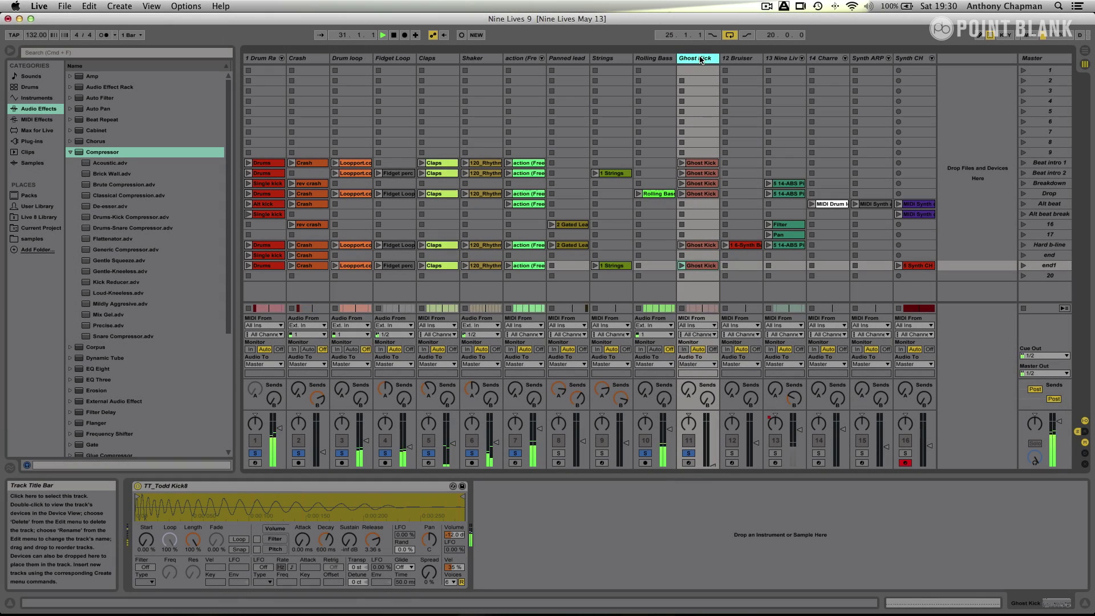
Enable the Rolling Bass Compressor's sidechain with Audio From set to Ghost Kick post FX
{"action": "key", "text": "Tab"}
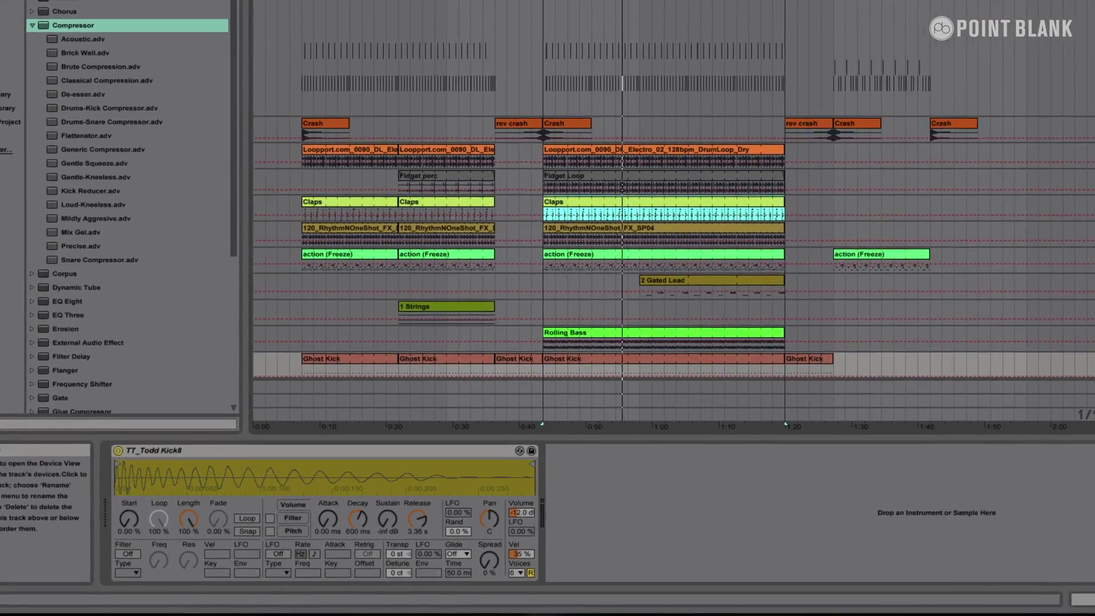
{"action": "left_click", "coordinate": [385, 399]}
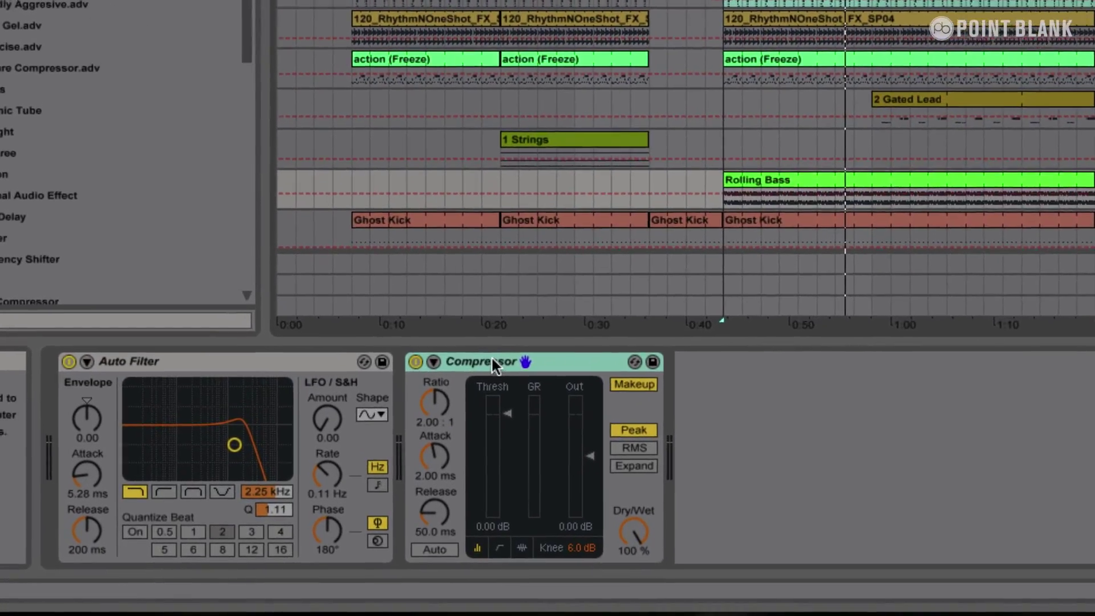
{"action": "left_click", "coordinate": [383, 432]}
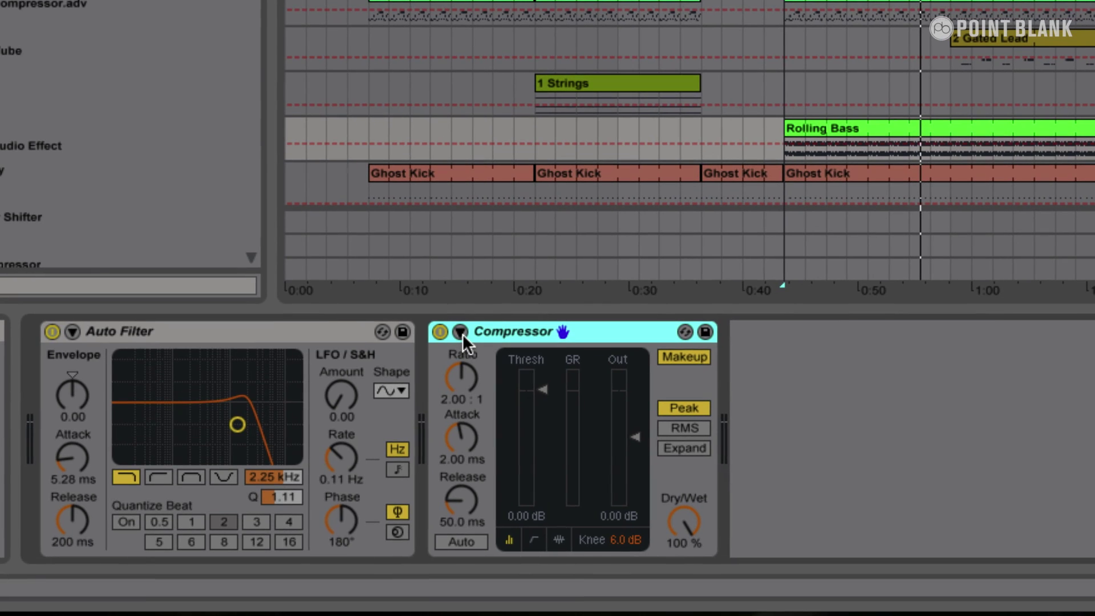
{"action": "left_click", "coordinate": [461, 332]}
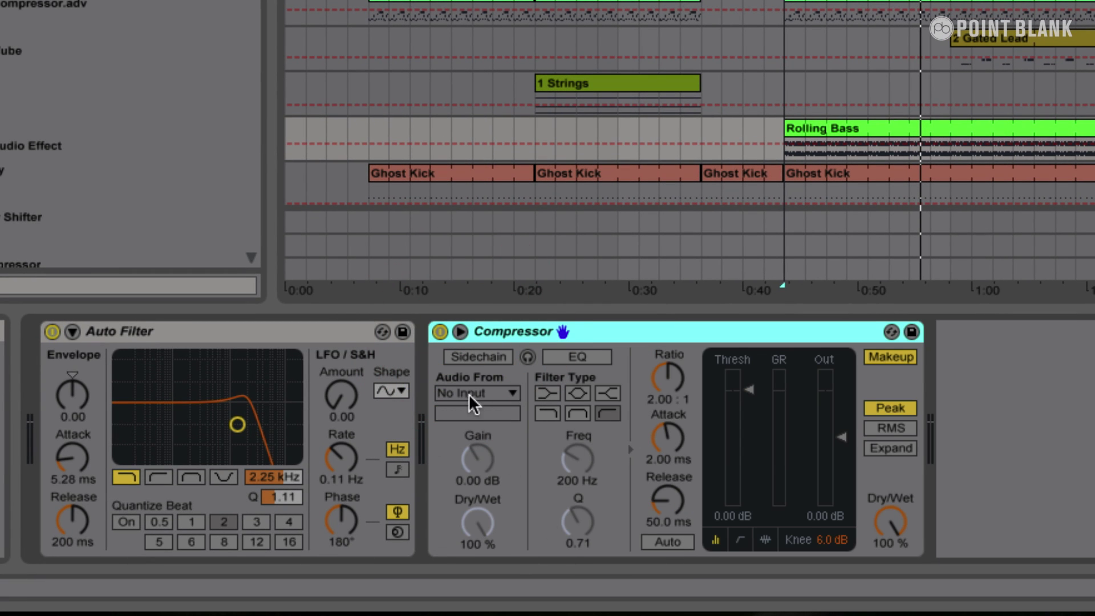
{"action": "left_click", "coordinate": [477, 357]}
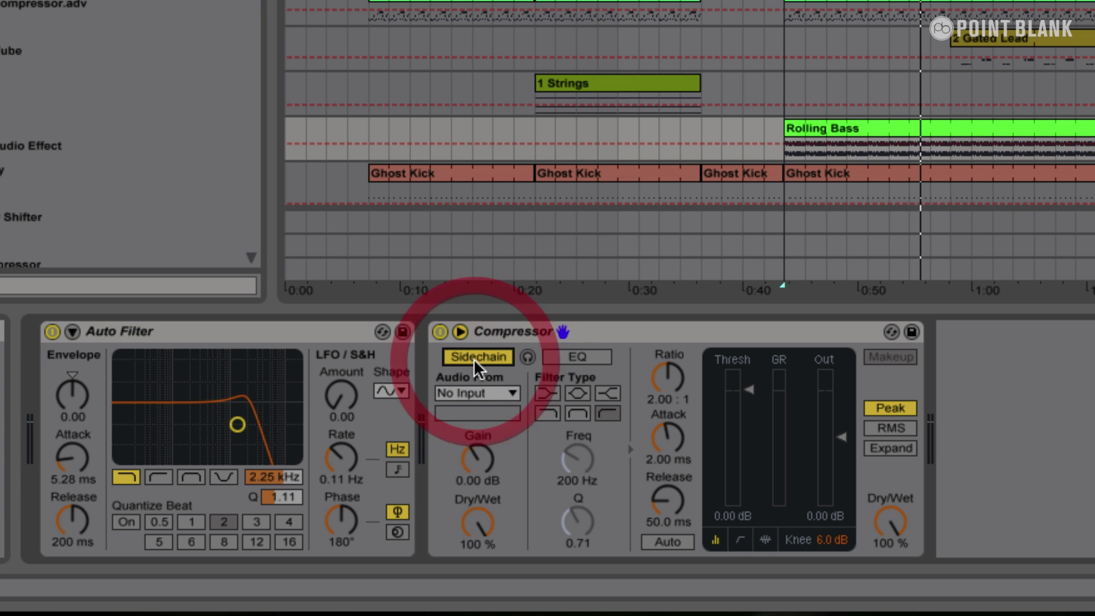
{"action": "left_click", "coordinate": [477, 393]}
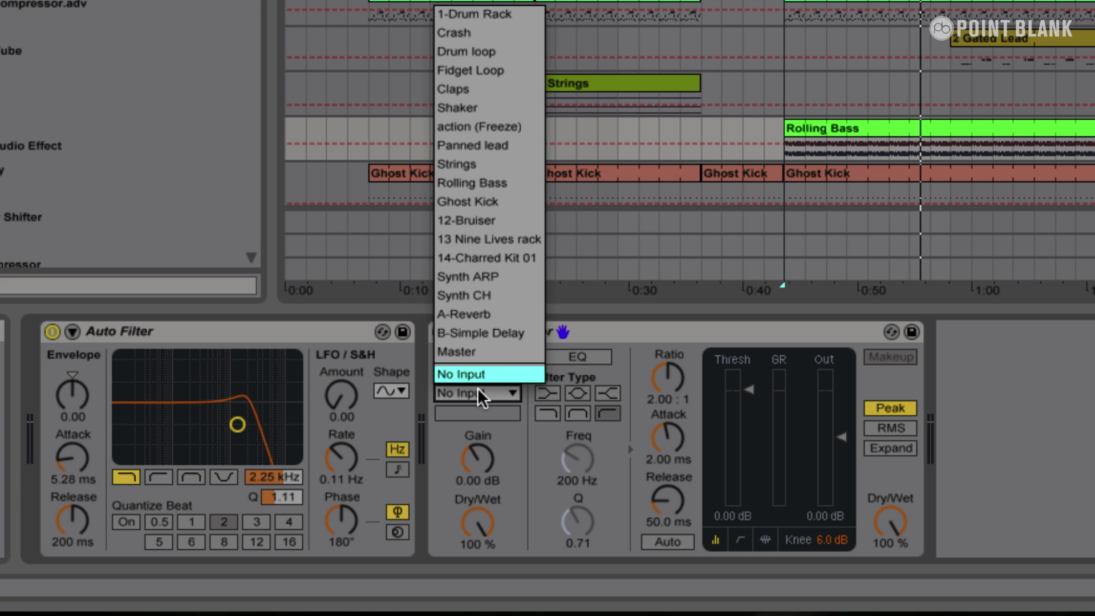
{"action": "left_click", "coordinate": [491, 201]}
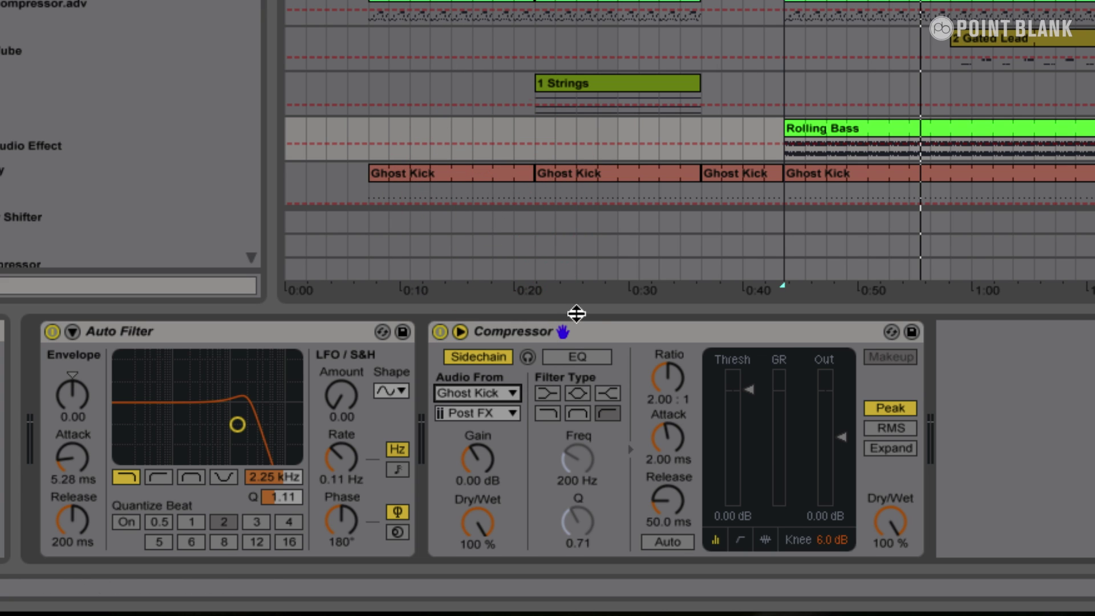
{"action": "left_click", "coordinate": [629, 330]}
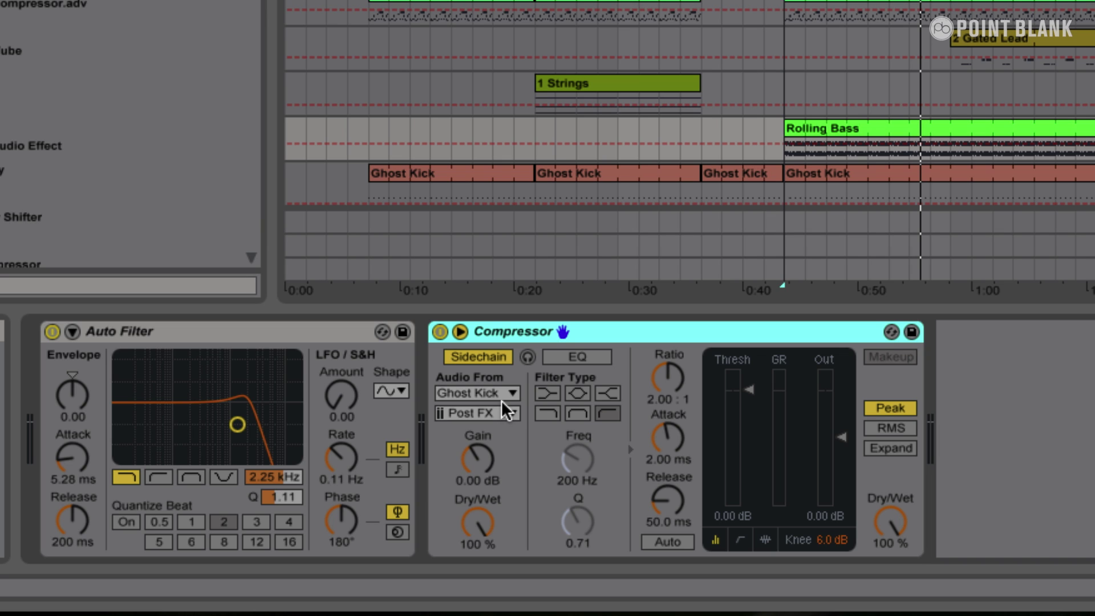
During playback, set the compressor to -36.5 dB threshold, 2.38:1 ratio and 129 ms release
{"action": "key", "text": "space"}
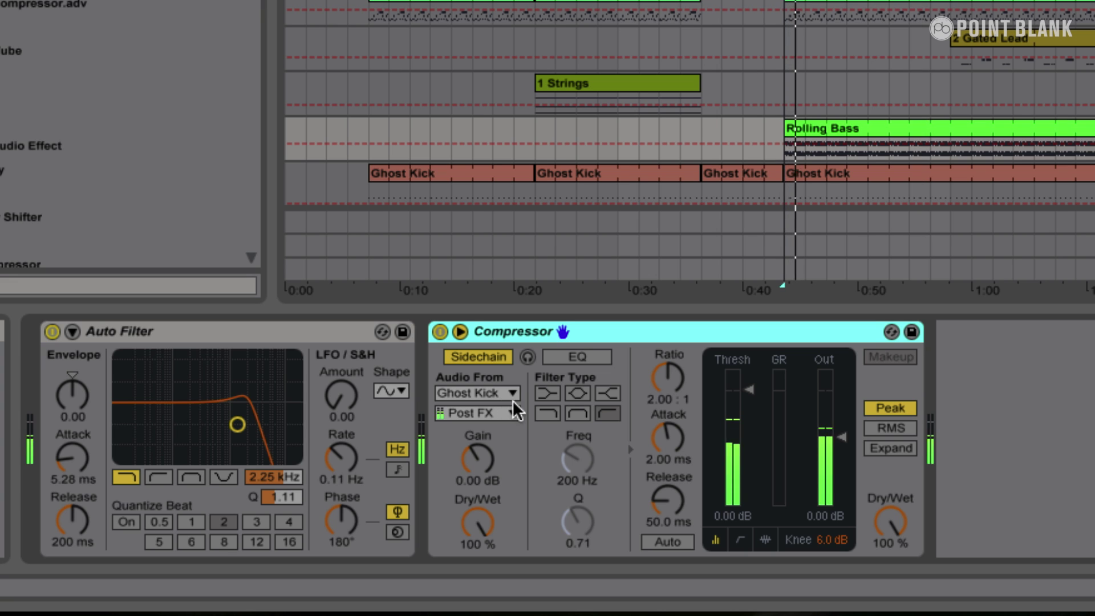
{"action": "left_click_drag", "start_coordinate": [751, 389], "coordinate": [748, 434]}
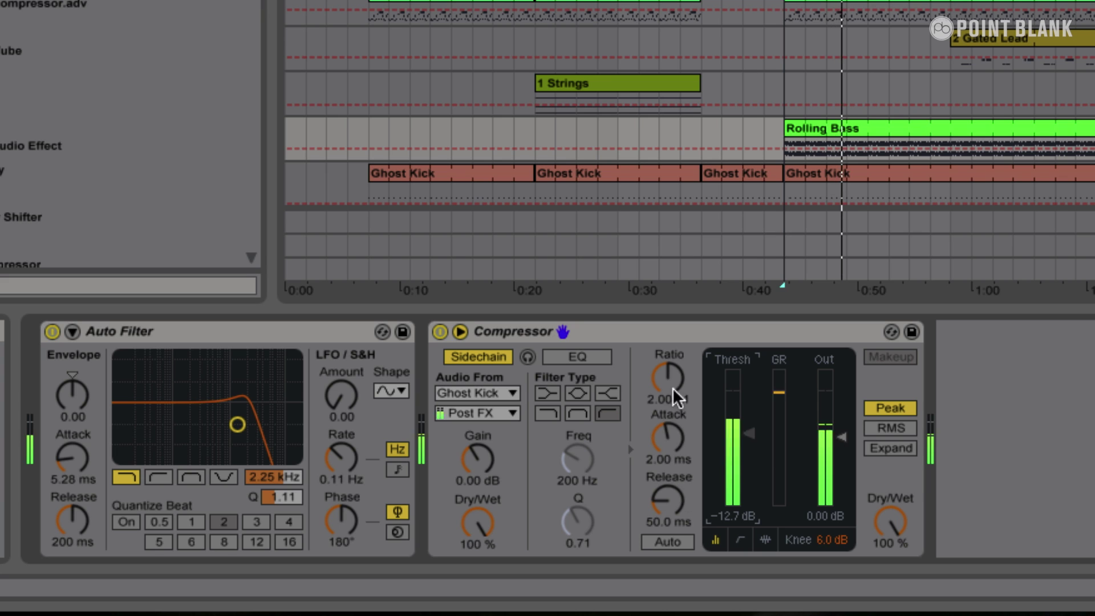
{"action": "left_click_drag", "start_coordinate": [672, 388], "coordinate": [681, 390]}
{"action": "left_click_drag", "start_coordinate": [747, 434], "coordinate": [749, 467]}
{"action": "mouse_move", "coordinate": [677, 500]}
{"action": "left_mouse_down"}
{"action": "mouse_move", "coordinate": [678, 474]}
{"action": "mouse_move", "coordinate": [678, 492]}
{"action": "left_mouse_up"}
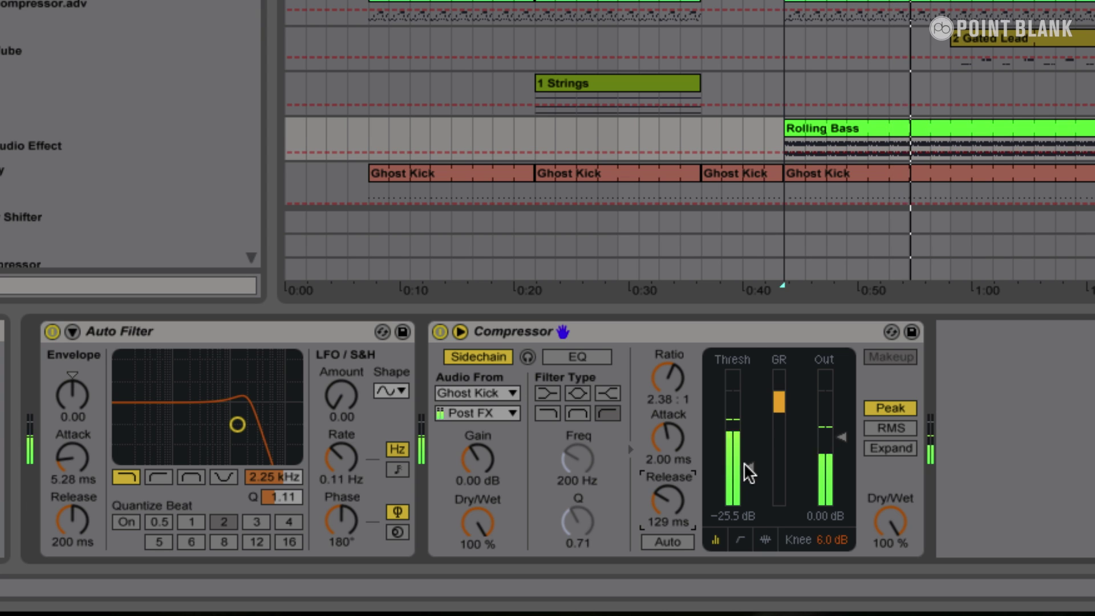
{"action": "left_click_drag", "start_coordinate": [746, 465], "coordinate": [746, 478]}
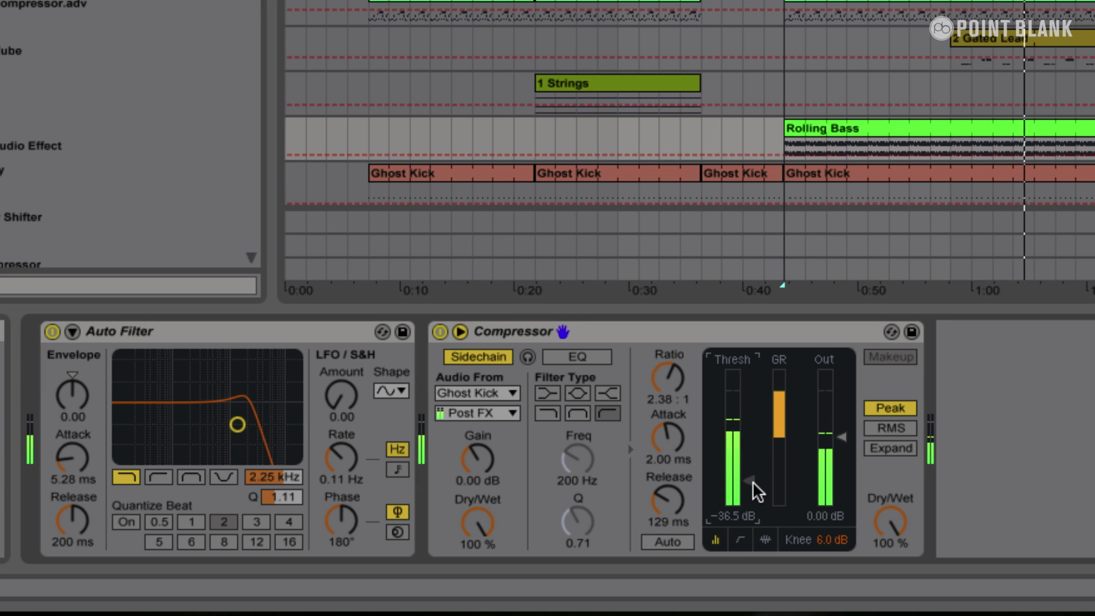
{"action": "left_click_drag", "start_coordinate": [758, 485], "coordinate": [758, 488]}
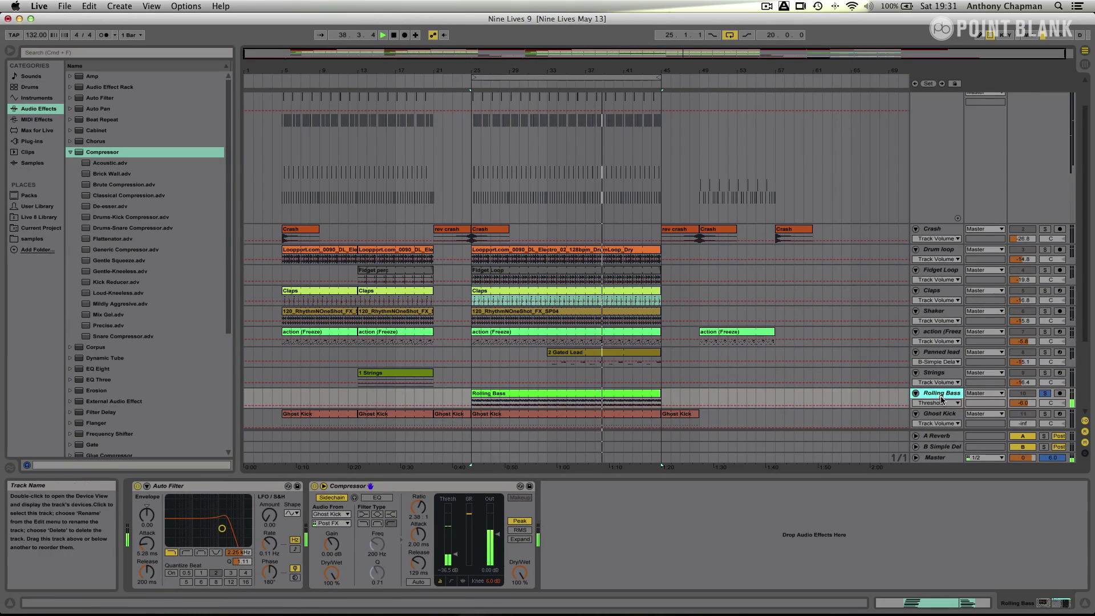
Unsolo Rolling Bass and raise its volume to about -2.9 dB
{"action": "left_click", "coordinate": [941, 395]}
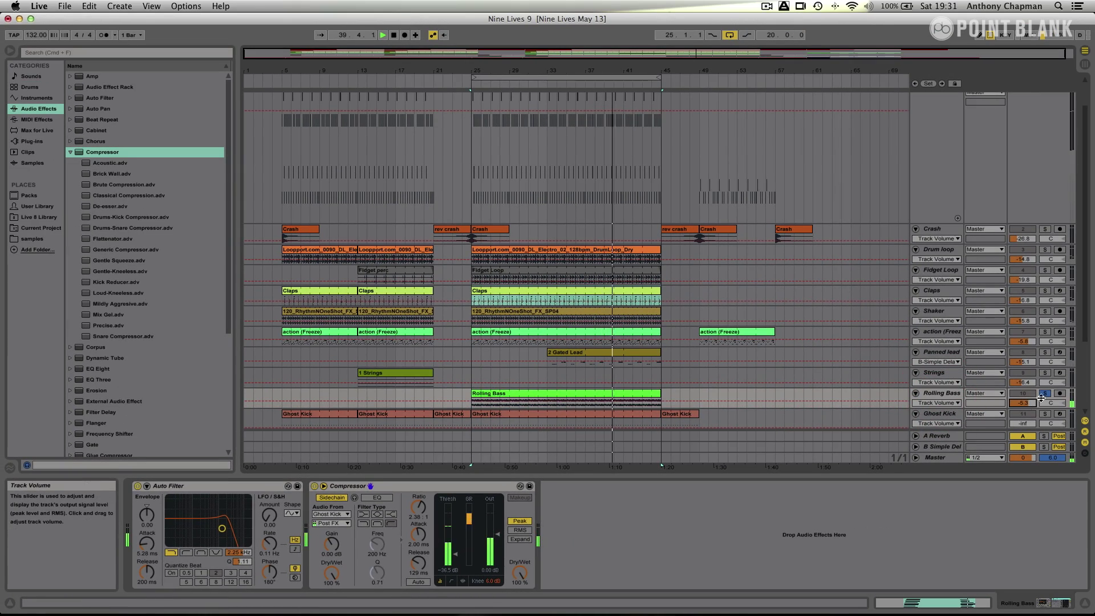
{"action": "left_click", "coordinate": [1045, 393]}
{"action": "mouse_move", "coordinate": [1022, 402]}
{"action": "left_mouse_down"}
{"action": "mouse_move", "coordinate": [1022, 393]}
{"action": "mouse_move", "coordinate": [1024, 404]}
{"action": "left_mouse_up"}
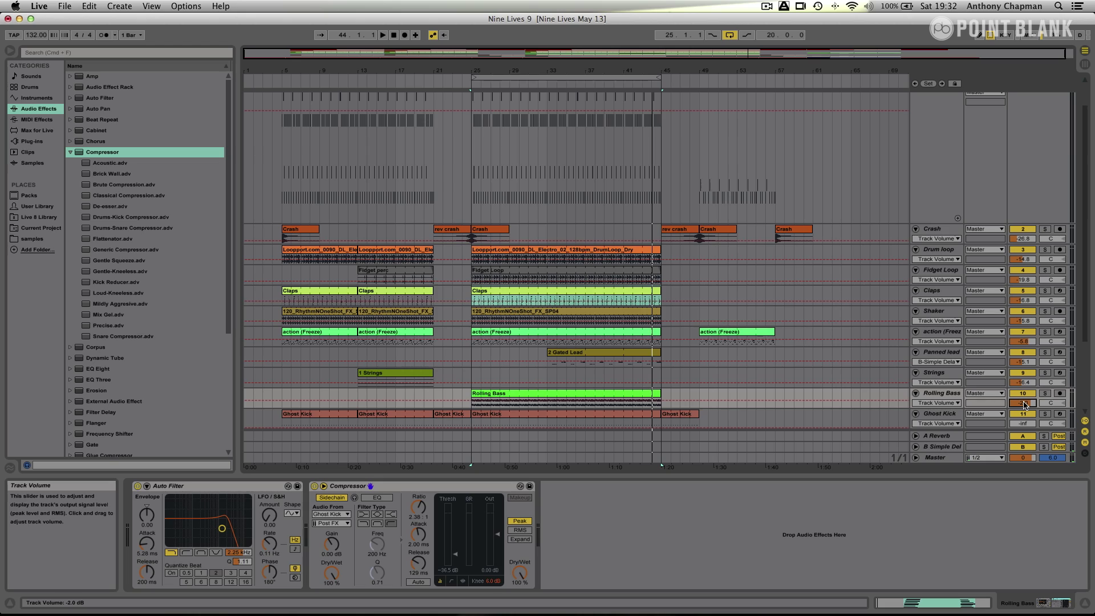
Select the drum tracks through the Freeze track and colour them red
{"action": "key", "text": "Tab"}
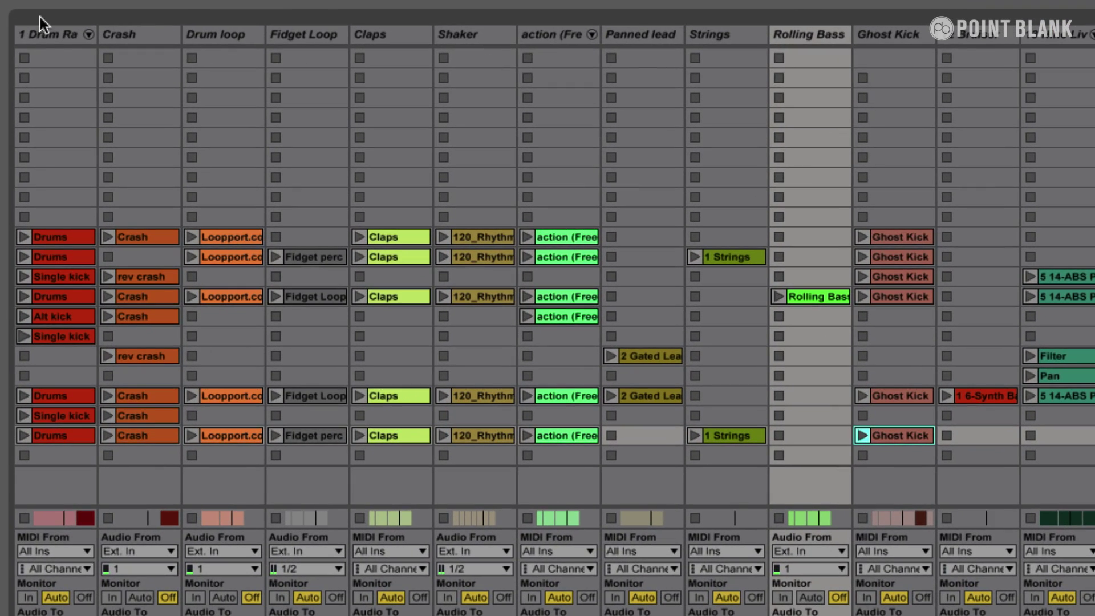
{"action": "left_click", "coordinate": [43, 34]}
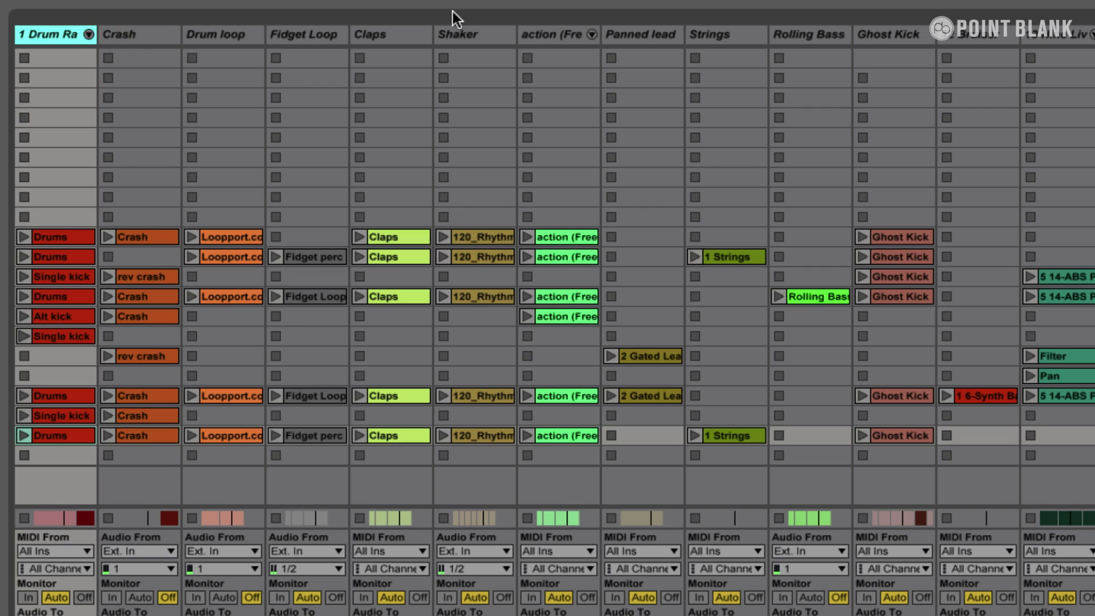
{"action": "left_click", "coordinate": [544, 36], "text": "shift"}
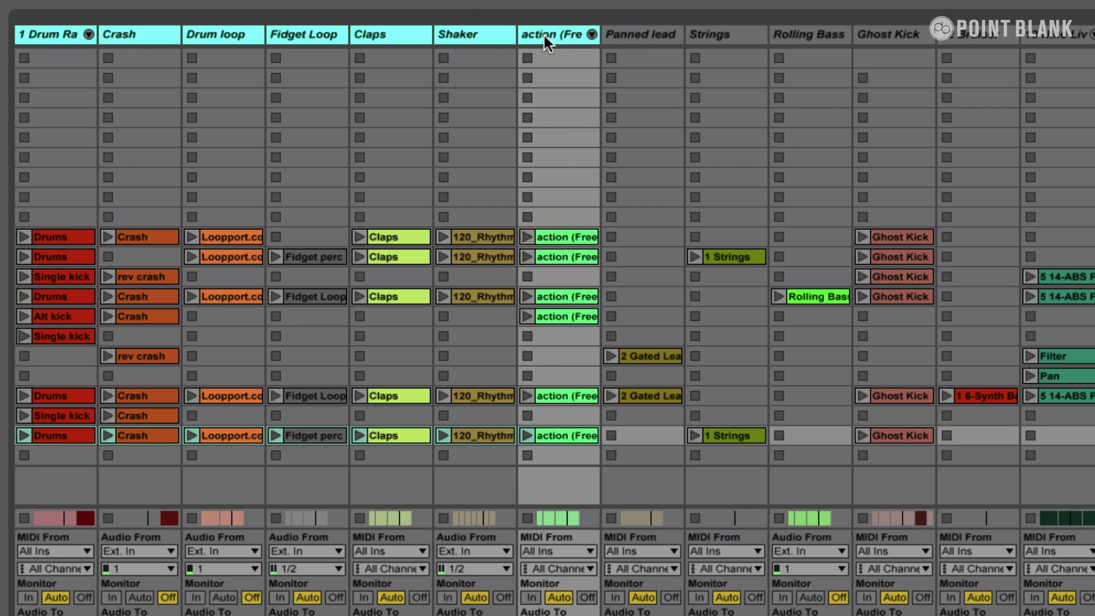
{"action": "right_click", "coordinate": [544, 36]}
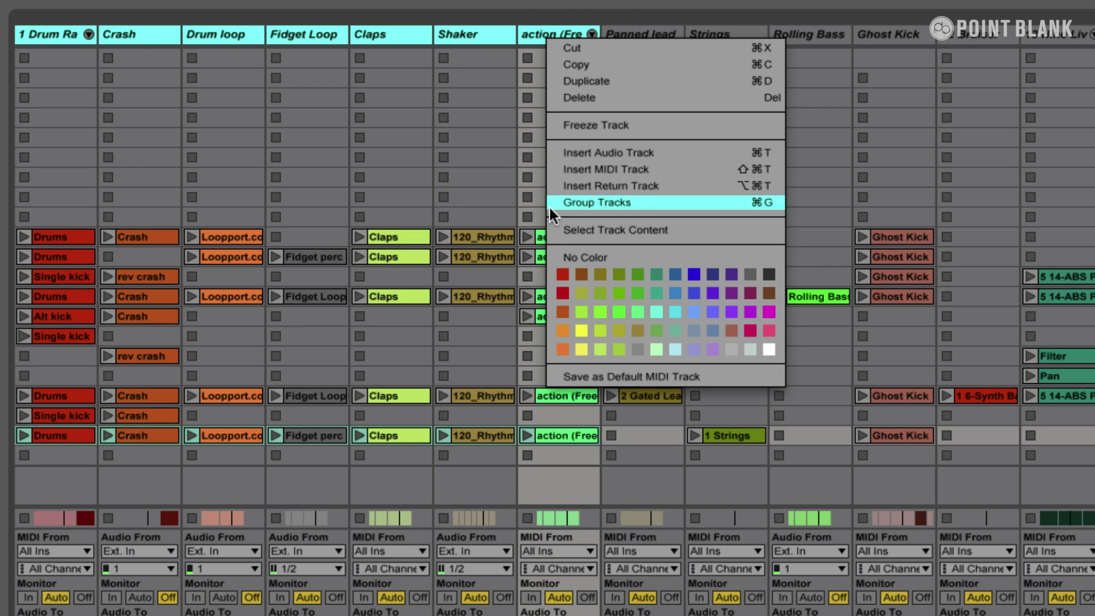
{"action": "left_click", "coordinate": [561, 273]}
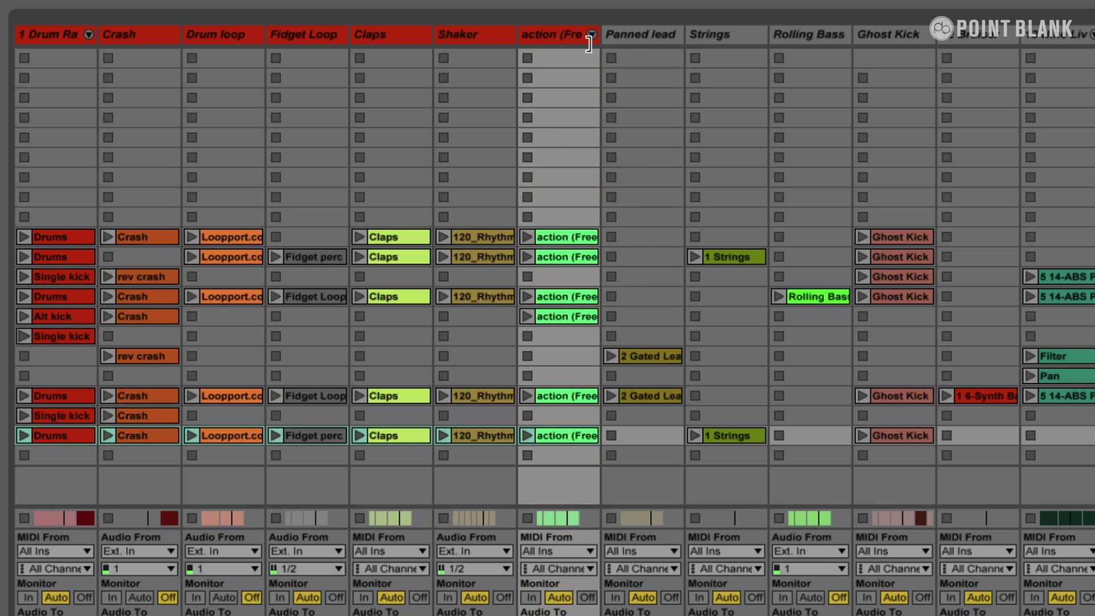
Group the selected drum tracks and rename the group track Drums Group
{"action": "right_click", "coordinate": [544, 40]}
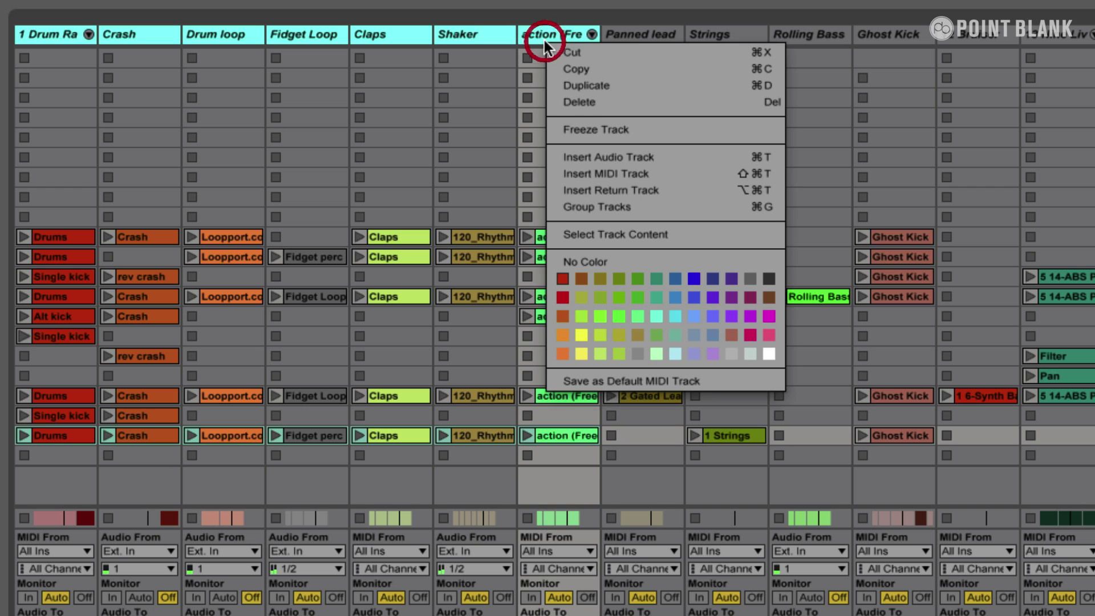
{"action": "left_click", "coordinate": [599, 206]}
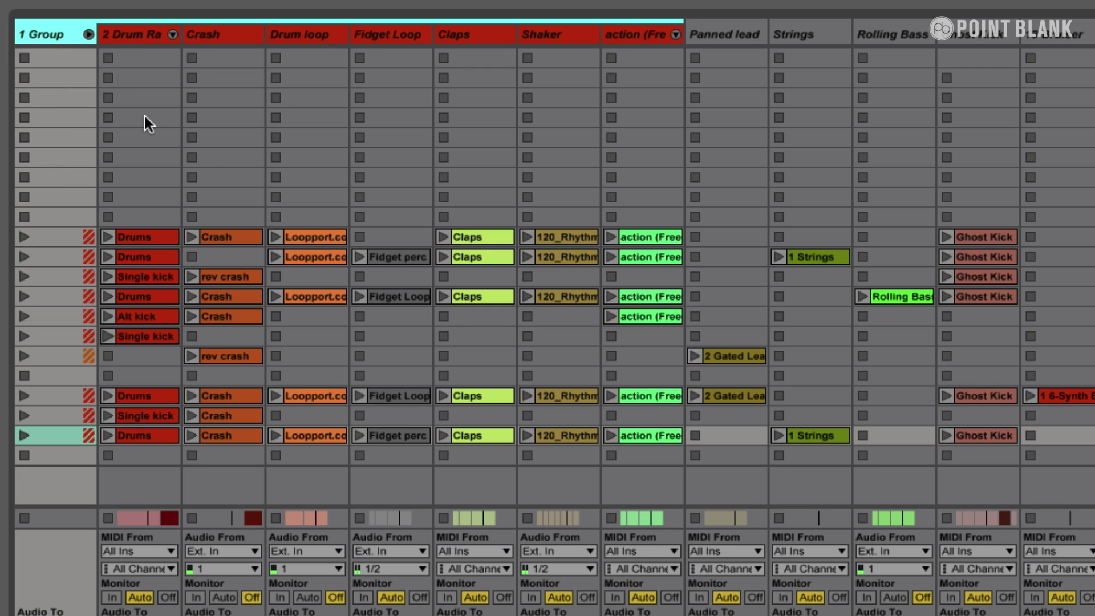
{"action": "left_click", "coordinate": [59, 35]}
{"action": "key", "text": "super+r"}
{"action": "type", "text": "D"}
Fold the Drums Group so its tracks are collapsed
{"action": "left_click", "coordinate": [90, 35]}
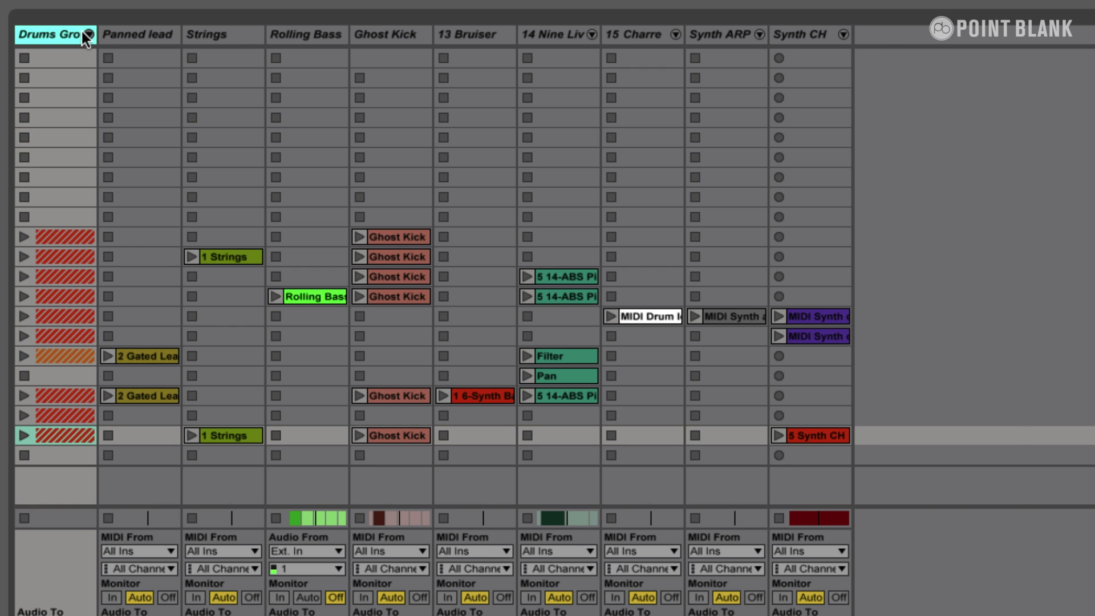
{"action": "left_click", "coordinate": [88, 33]}
{"action": "left_click", "coordinate": [89, 33]}
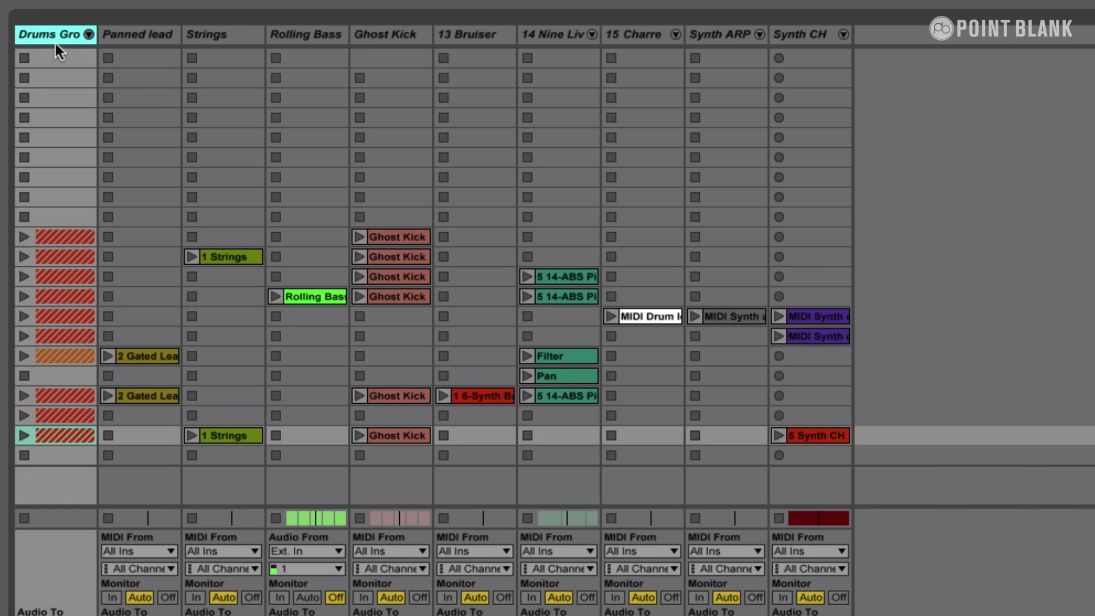
{"action": "left_click", "coordinate": [49, 32]}
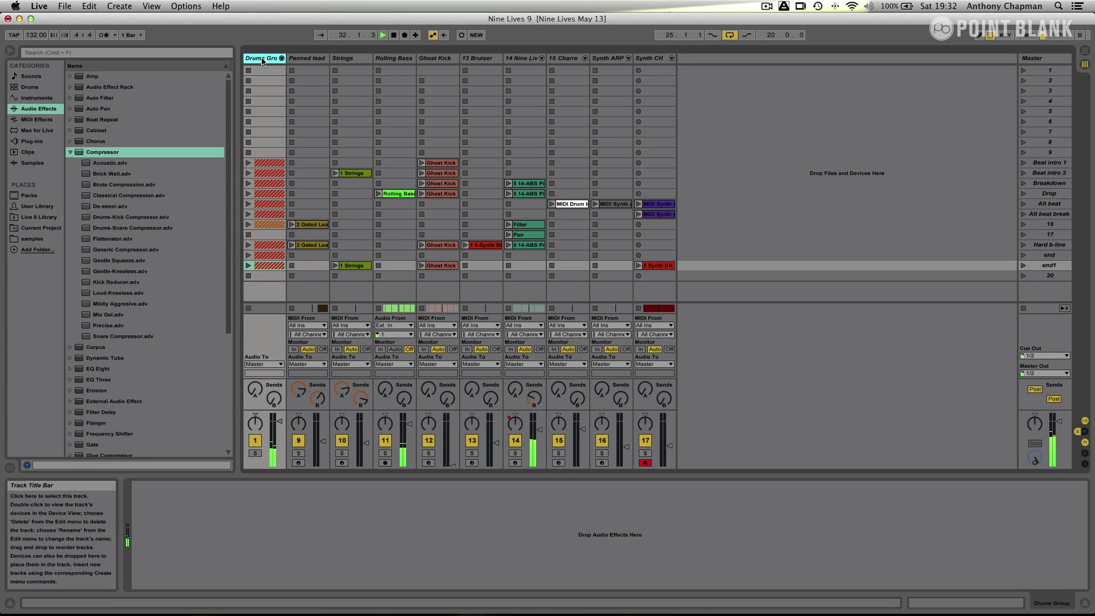
Add a Glue Compressor to the soloed Drums Group with -27 dB threshold, faster attack, higher ratio
{"action": "left_click", "coordinate": [70, 152]}
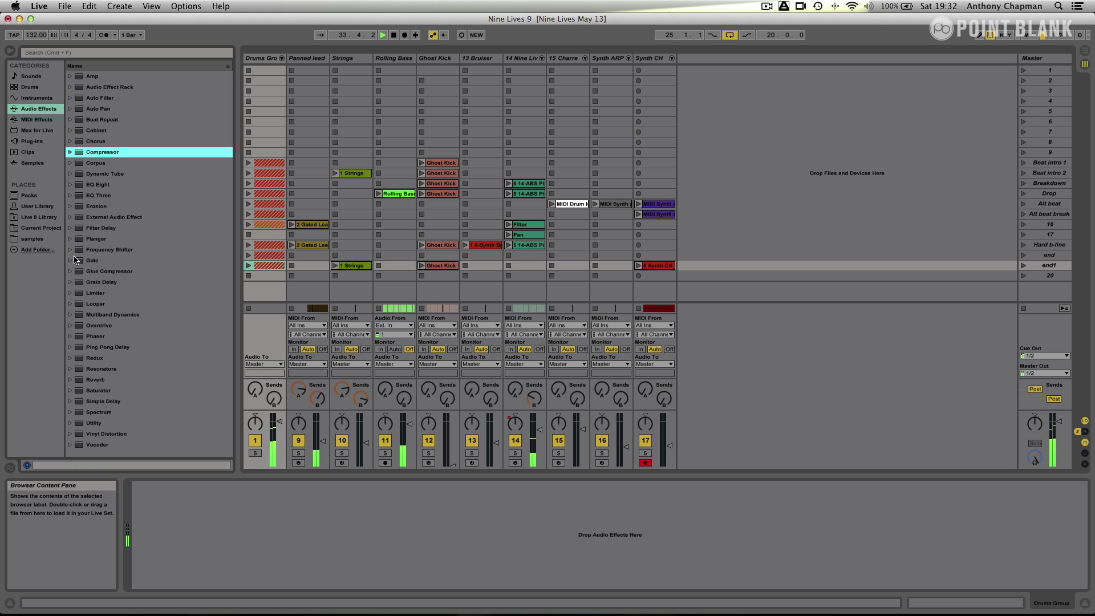
{"action": "left_click_drag", "start_coordinate": [79, 271], "coordinate": [201, 523]}
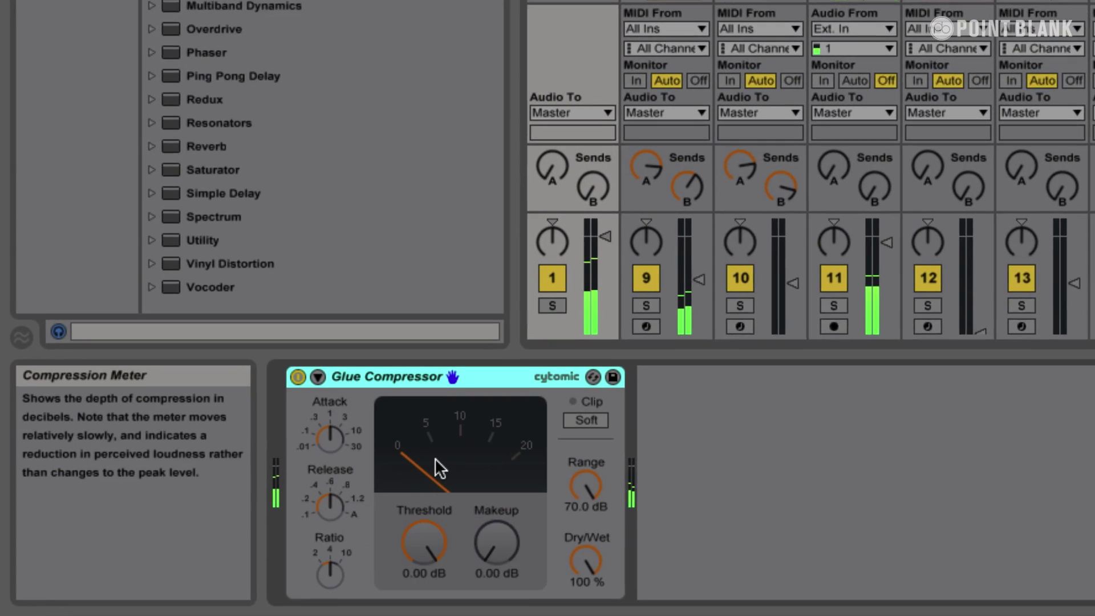
{"action": "left_click_drag", "start_coordinate": [425, 556], "coordinate": [424, 576]}
{"action": "left_click_drag", "start_coordinate": [483, 536], "coordinate": [484, 576]}
{"action": "left_click", "coordinate": [631, 266]}
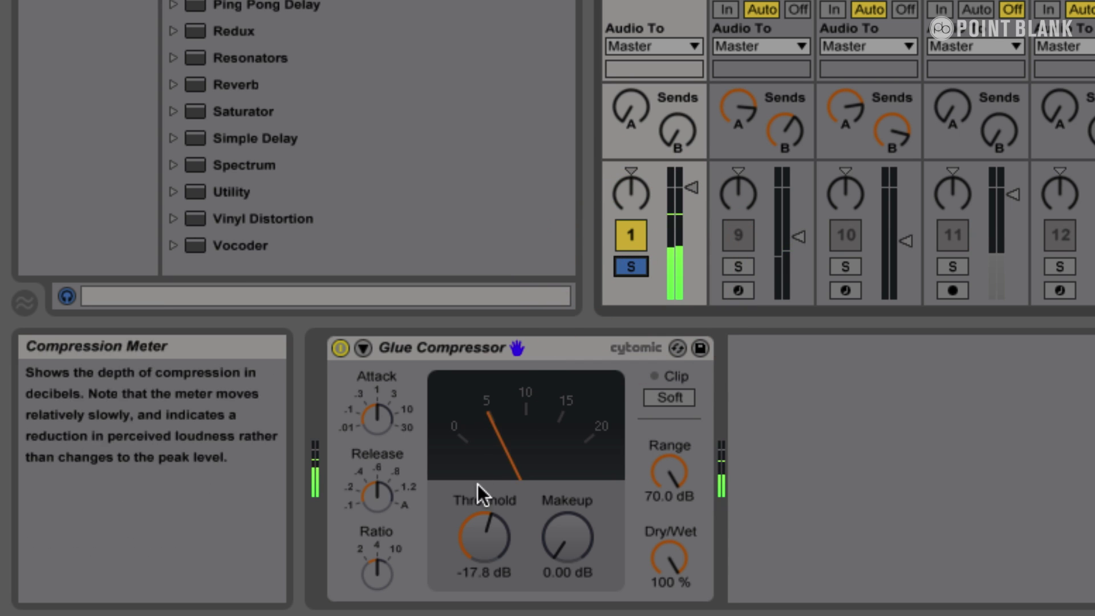
{"action": "left_click_drag", "start_coordinate": [484, 536], "coordinate": [484, 546]}
{"action": "left_click_drag", "start_coordinate": [378, 401], "coordinate": [374, 514]}
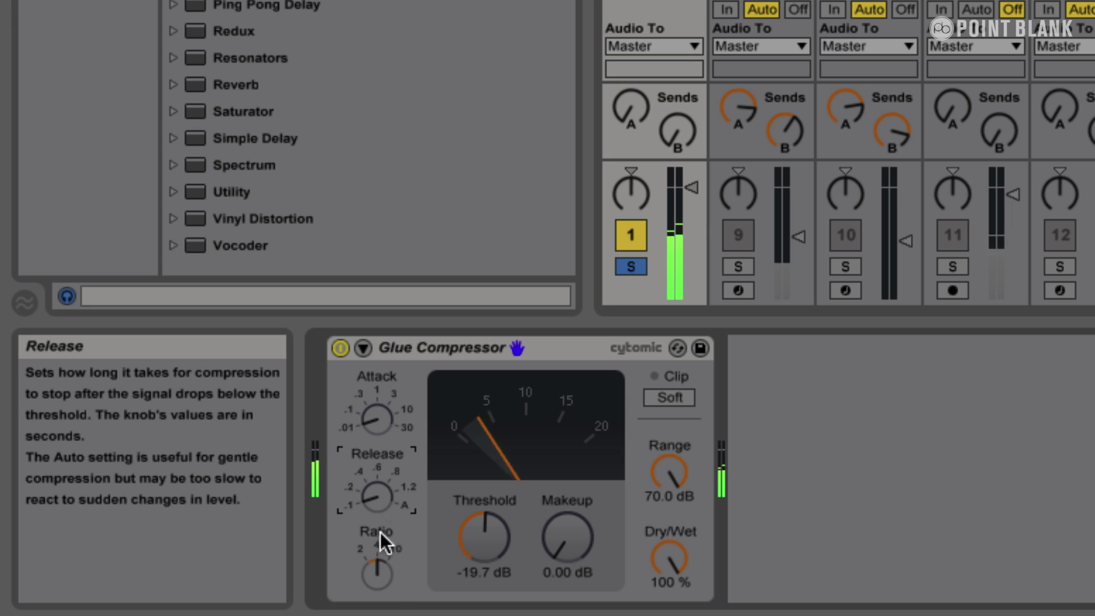
{"action": "left_click_drag", "start_coordinate": [388, 580], "coordinate": [388, 564]}
{"action": "left_click_drag", "start_coordinate": [459, 562], "coordinate": [460, 605]}
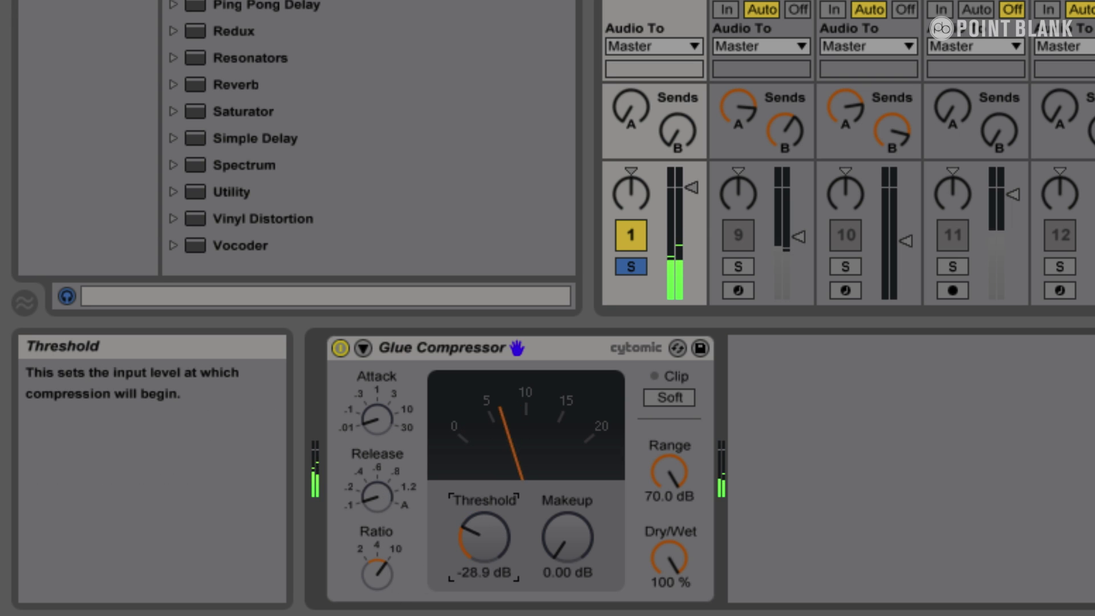
{"action": "left_click_drag", "start_coordinate": [494, 542], "coordinate": [494, 529]}
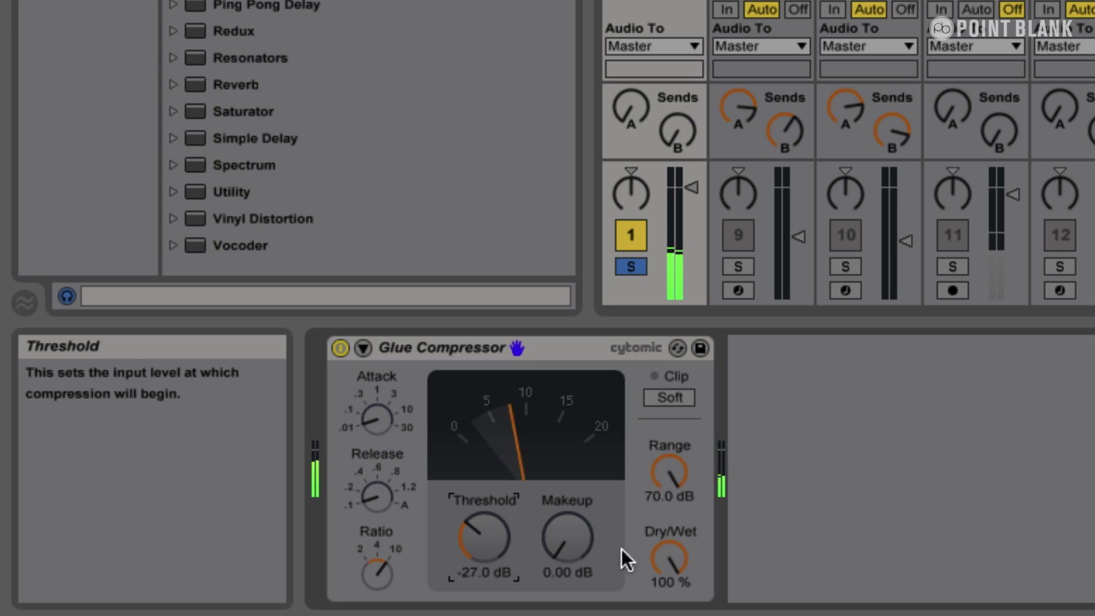
Set dry/wet near 57% and makeup to 5.40 dB, comparing the compressor bypassed and active
{"action": "left_click_drag", "start_coordinate": [672, 556], "coordinate": [672, 611]}
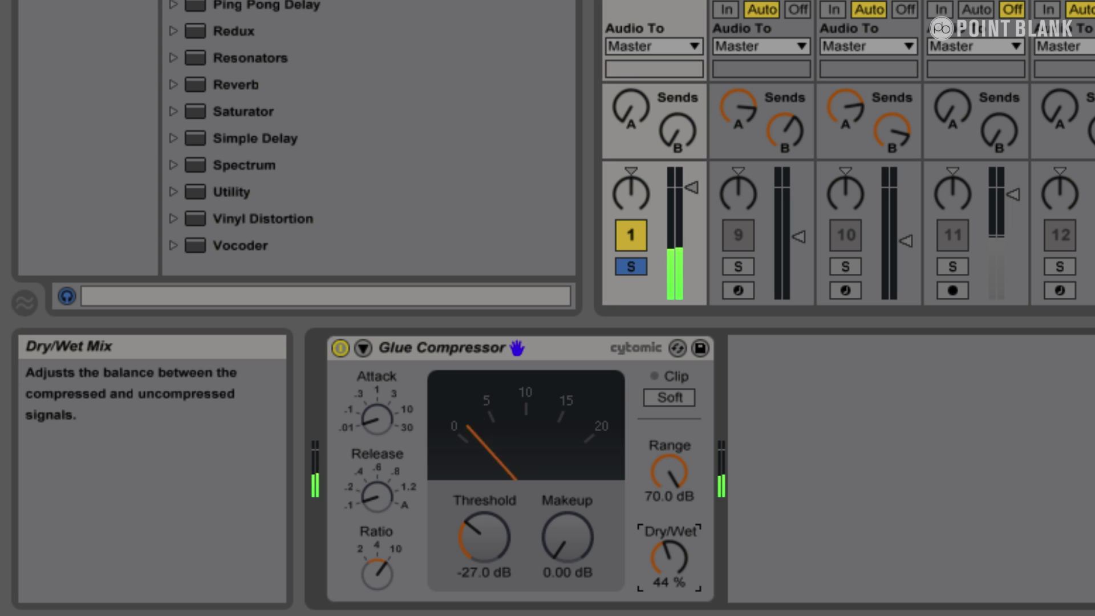
{"action": "left_click", "coordinate": [344, 345]}
{"action": "left_click", "coordinate": [344, 344]}
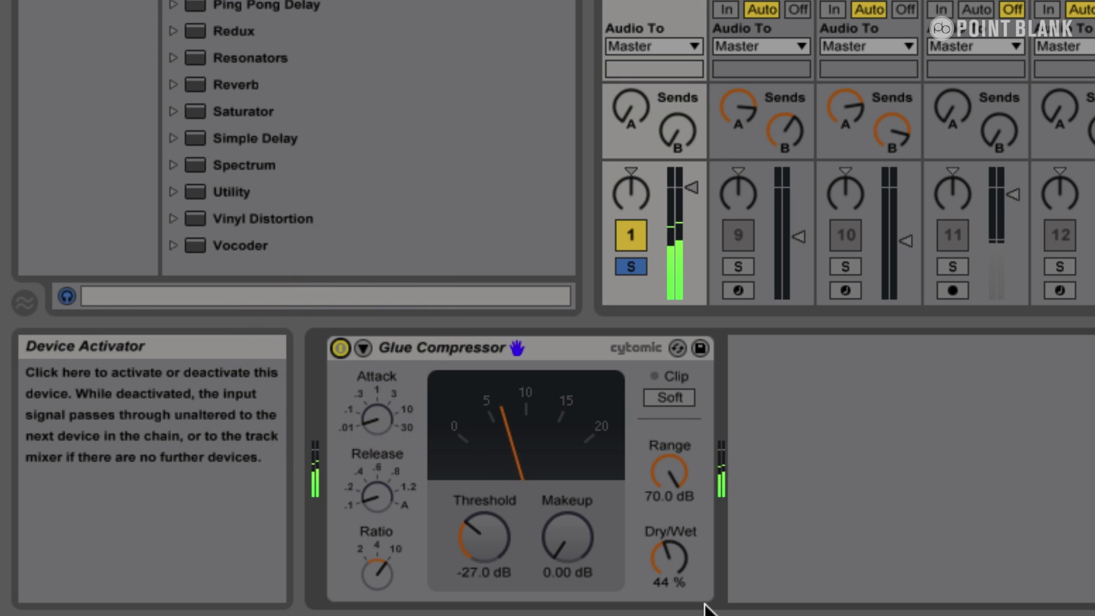
{"action": "left_click_drag", "start_coordinate": [687, 571], "coordinate": [679, 562]}
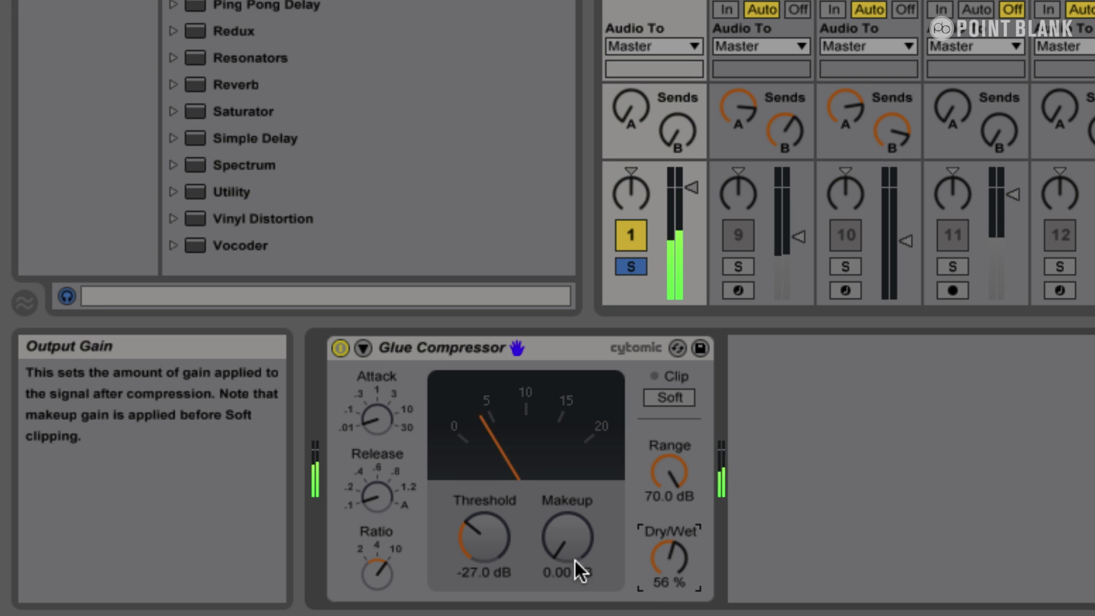
{"action": "left_click_drag", "start_coordinate": [575, 560], "coordinate": [575, 536]}
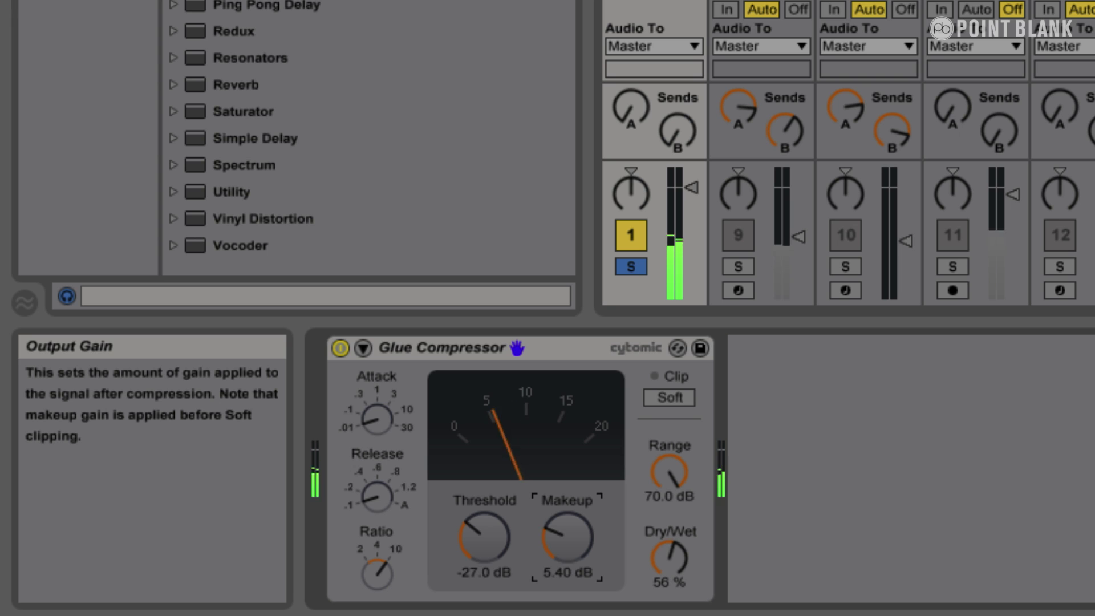
{"action": "left_click", "coordinate": [340, 348]}
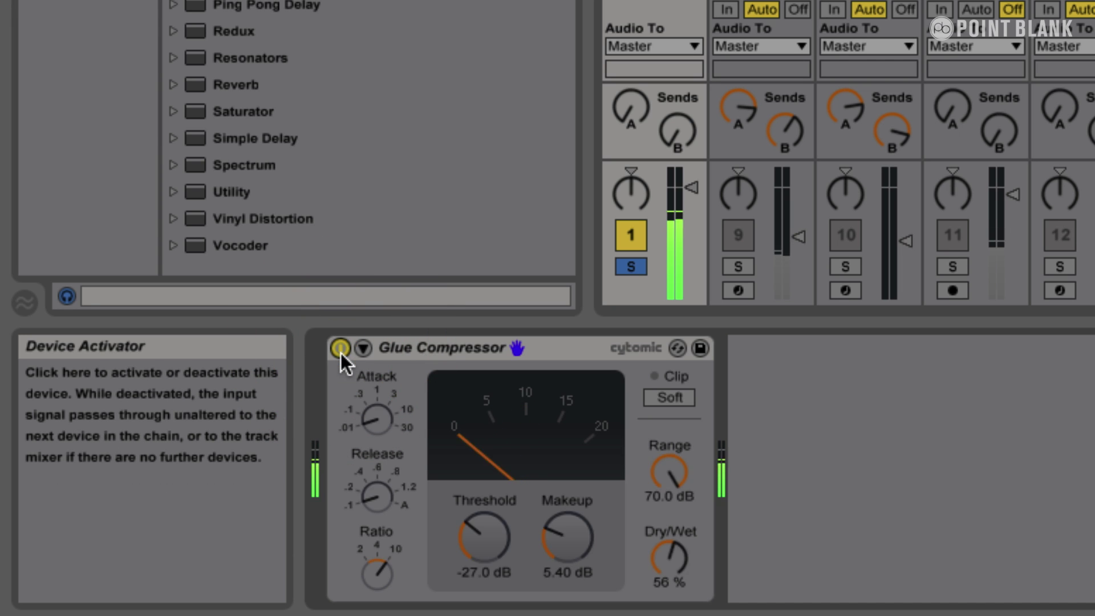
{"action": "left_click", "coordinate": [340, 352]}
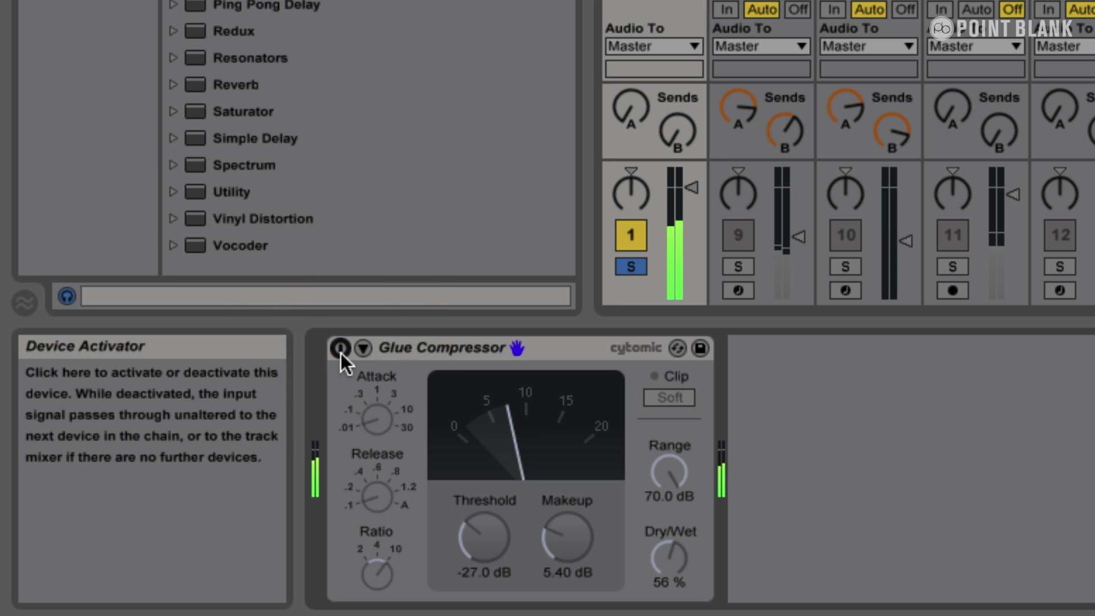
{"action": "left_click", "coordinate": [340, 349]}
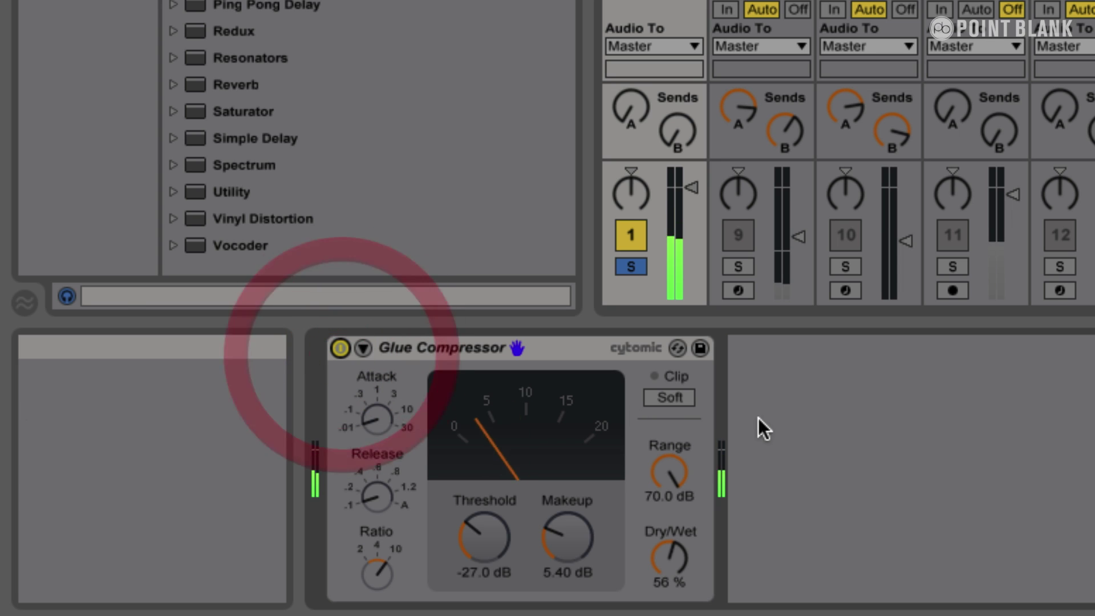
Enable Soft Clip, lower dry/wet to about 46%, unsolo the drums and raise makeup gain
{"action": "left_click", "coordinate": [670, 397]}
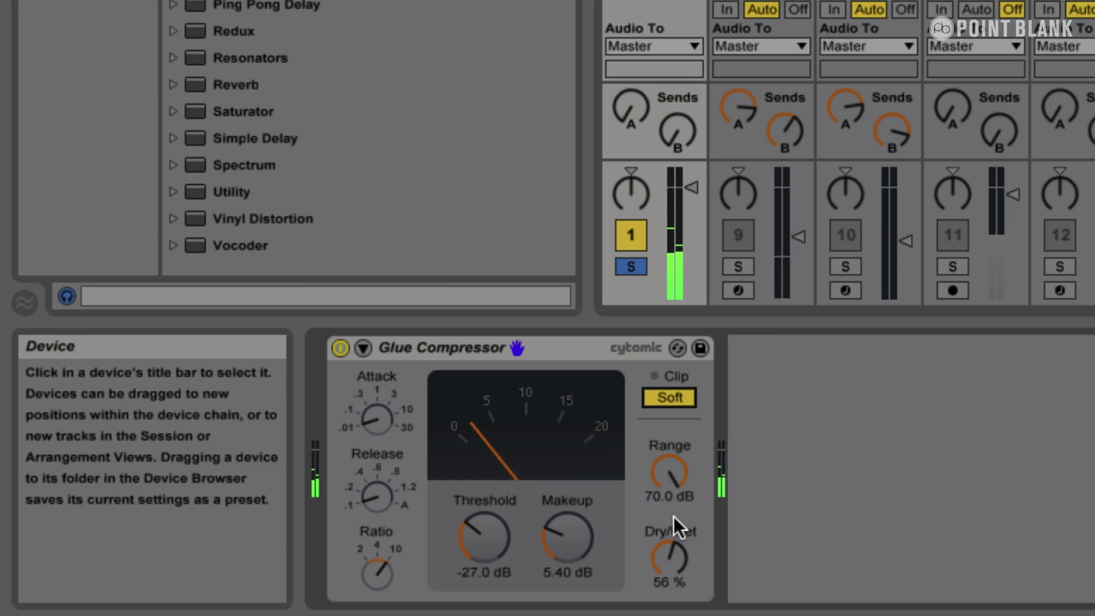
{"action": "left_click_drag", "start_coordinate": [666, 525], "coordinate": [584, 565]}
{"action": "left_click", "coordinate": [630, 266]}
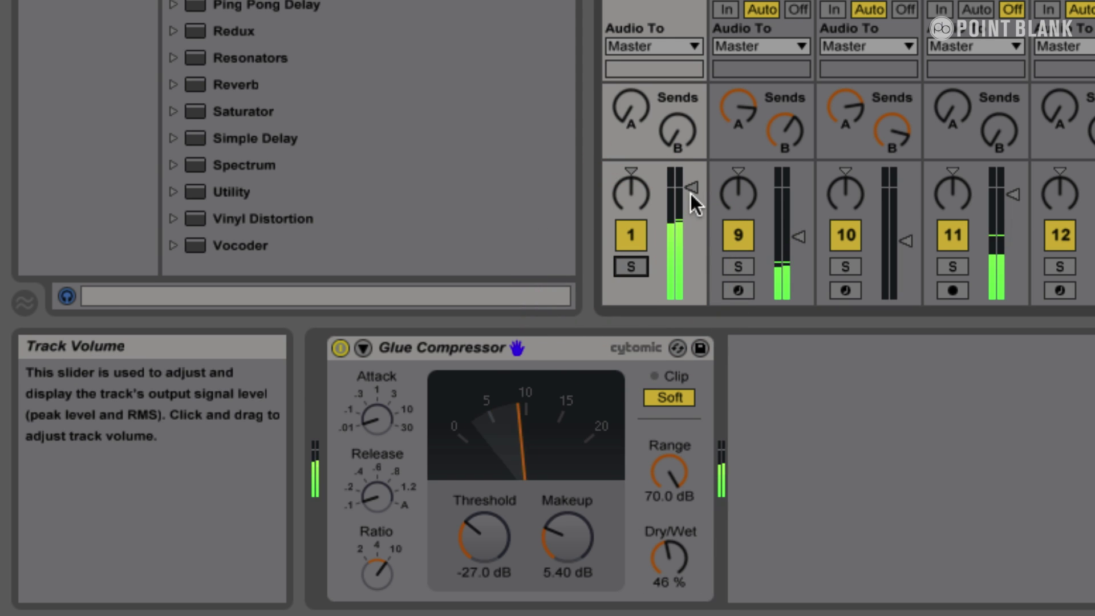
{"action": "left_click_drag", "start_coordinate": [567, 536], "coordinate": [568, 481]}
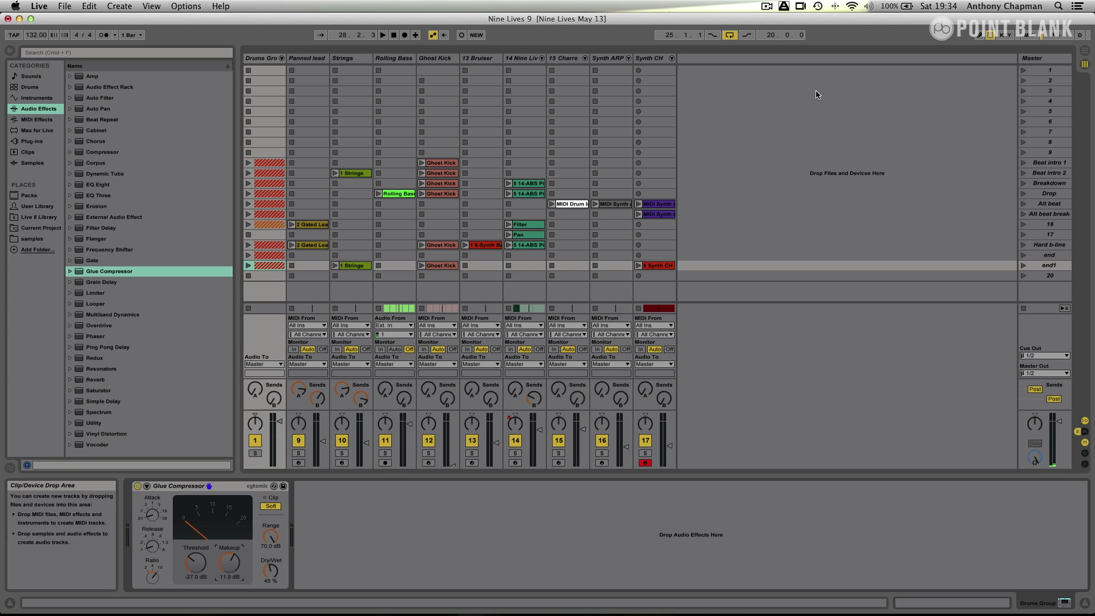
Put EQ Eight on the Master after the 'Mastering - catch peaks' Glue Compressor
{"action": "left_click", "coordinate": [1033, 58]}
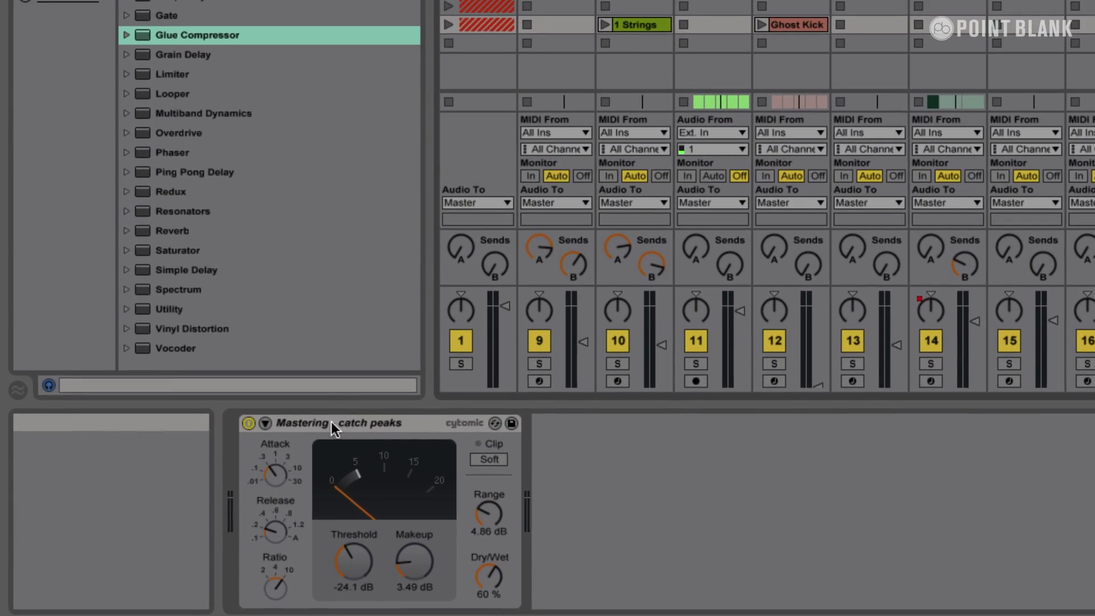
{"action": "left_click", "coordinate": [313, 434]}
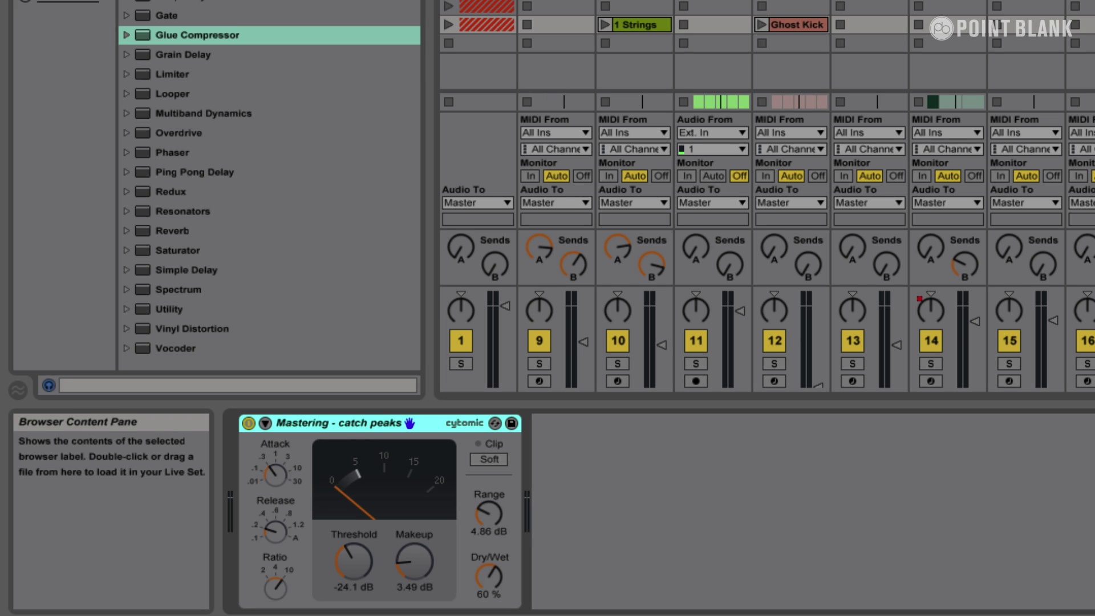
{"action": "left_click_drag", "start_coordinate": [197, 35], "coordinate": [603, 482]}
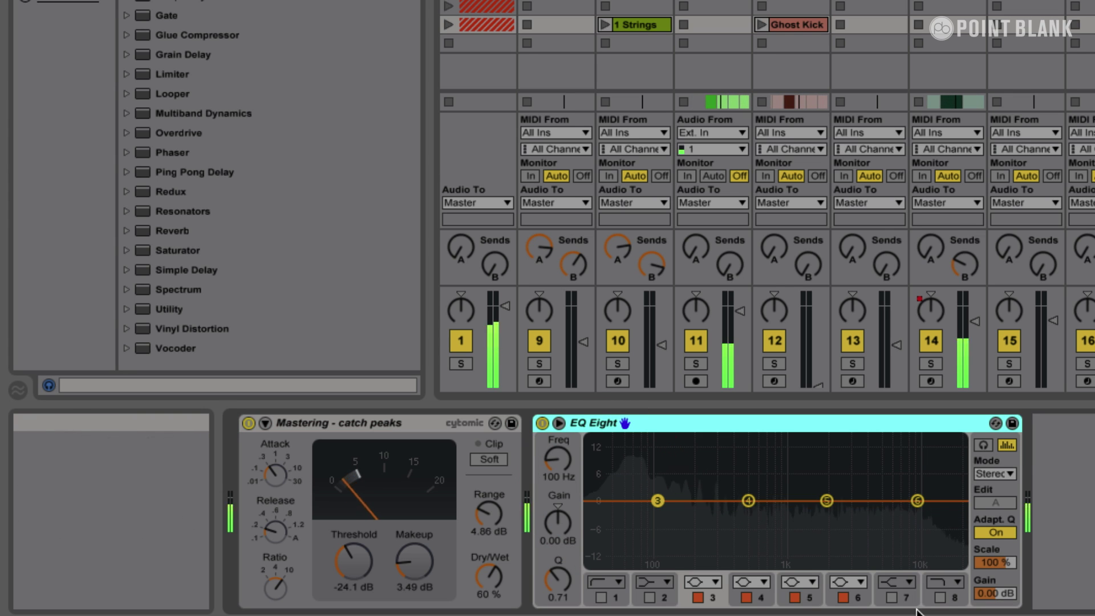
On the master EQ Eight, add a 6.83 kHz high-shelf boost and a low cut near 56 Hz
{"action": "left_click", "coordinate": [892, 597]}
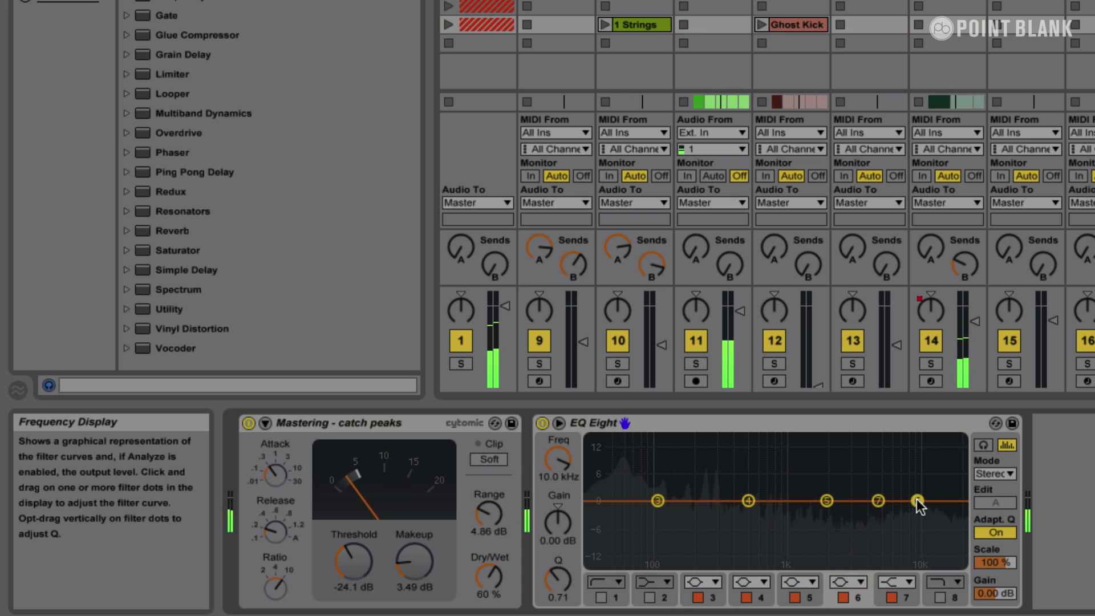
{"action": "left_click_drag", "start_coordinate": [878, 500], "coordinate": [895, 482]}
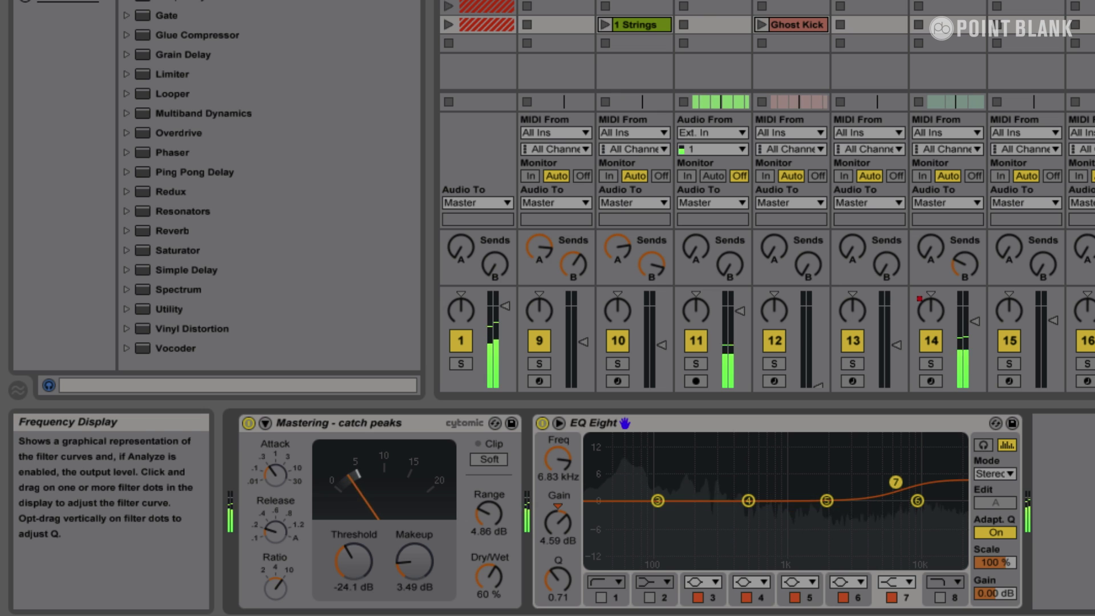
{"action": "left_click", "coordinate": [601, 597]}
{"action": "mouse_move", "coordinate": [605, 516]}
{"action": "left_mouse_down"}
{"action": "mouse_move", "coordinate": [642, 516]}
{"action": "mouse_move", "coordinate": [619, 517]}
{"action": "left_mouse_up"}
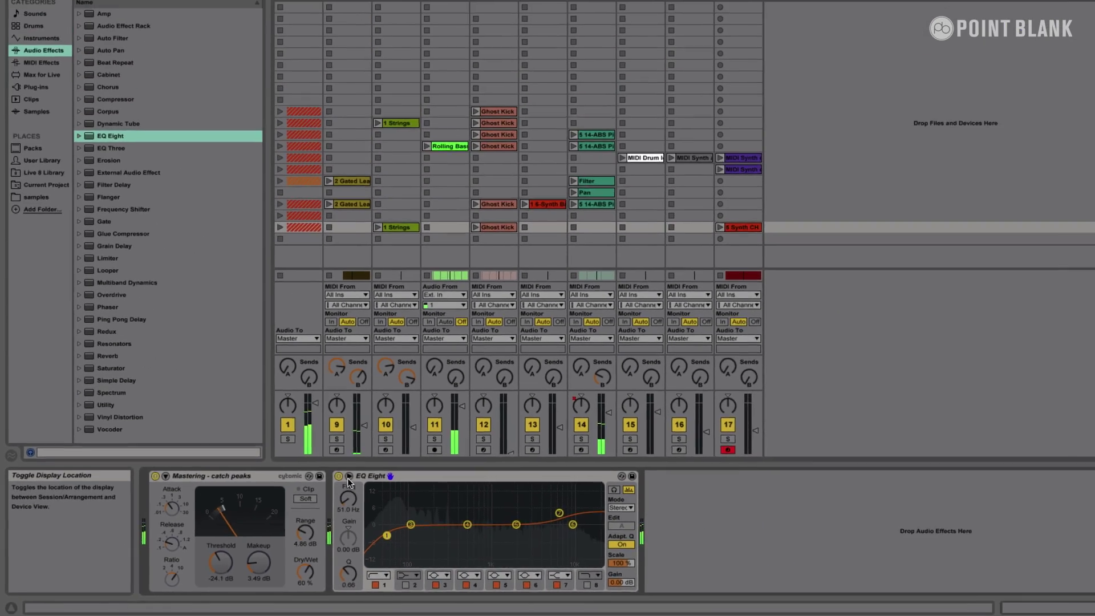
{"action": "left_click", "coordinate": [349, 476]}
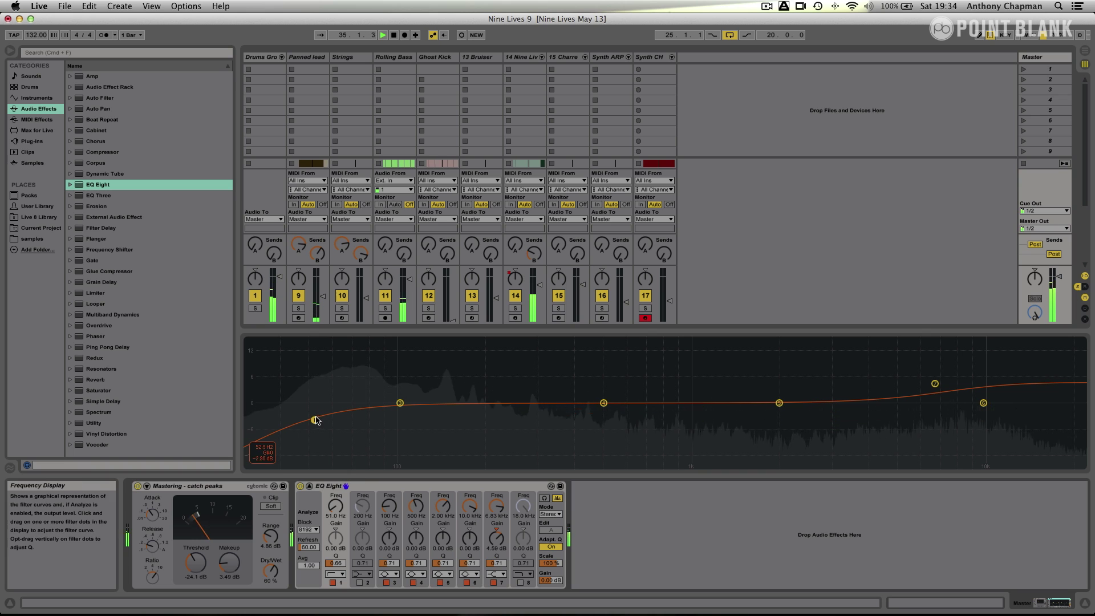
{"action": "left_click_drag", "start_coordinate": [314, 420], "coordinate": [326, 421]}
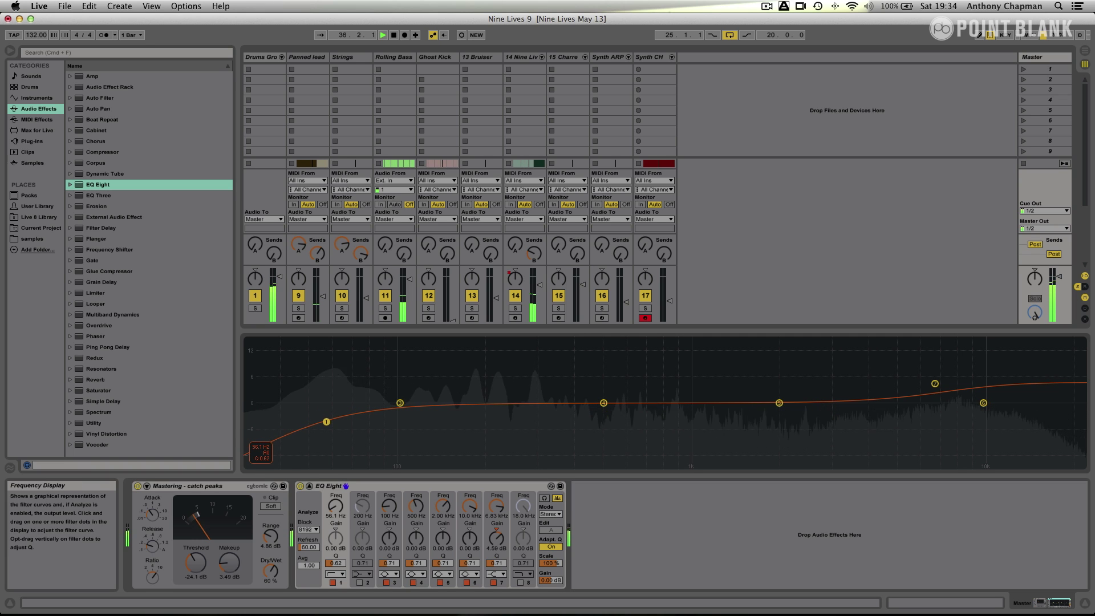
Boost band 3 at 100 Hz by 3.81 dB with Q 1.10, A/B the EQ, then stop playback
{"action": "left_click", "coordinate": [399, 403]}
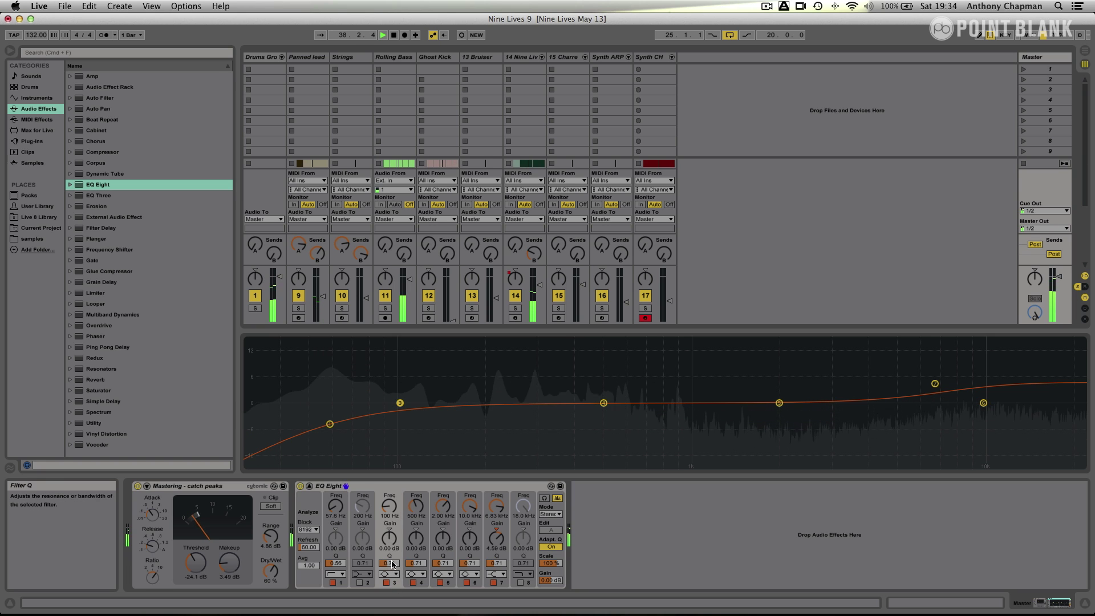
{"action": "left_click_drag", "start_coordinate": [390, 563], "coordinate": [390, 545]}
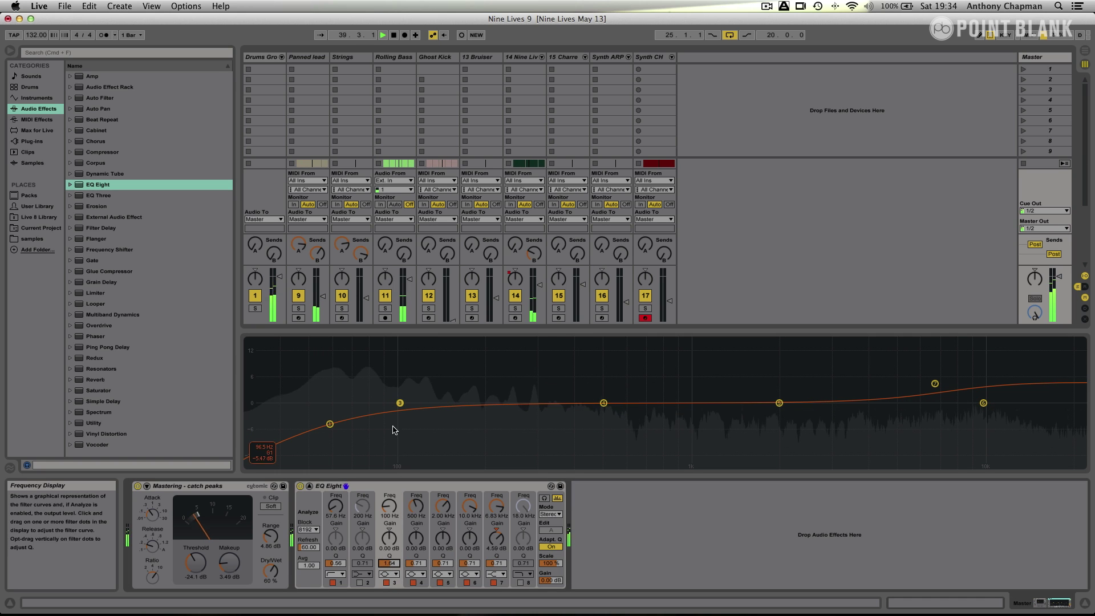
{"action": "left_click", "coordinate": [390, 538]}
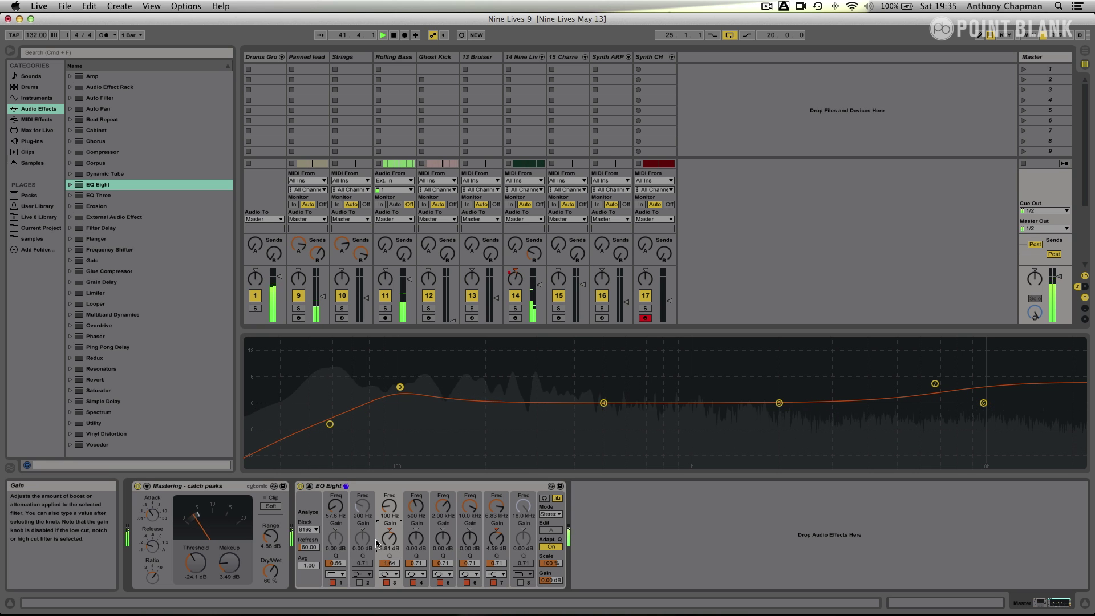
{"action": "left_click", "coordinate": [300, 486]}
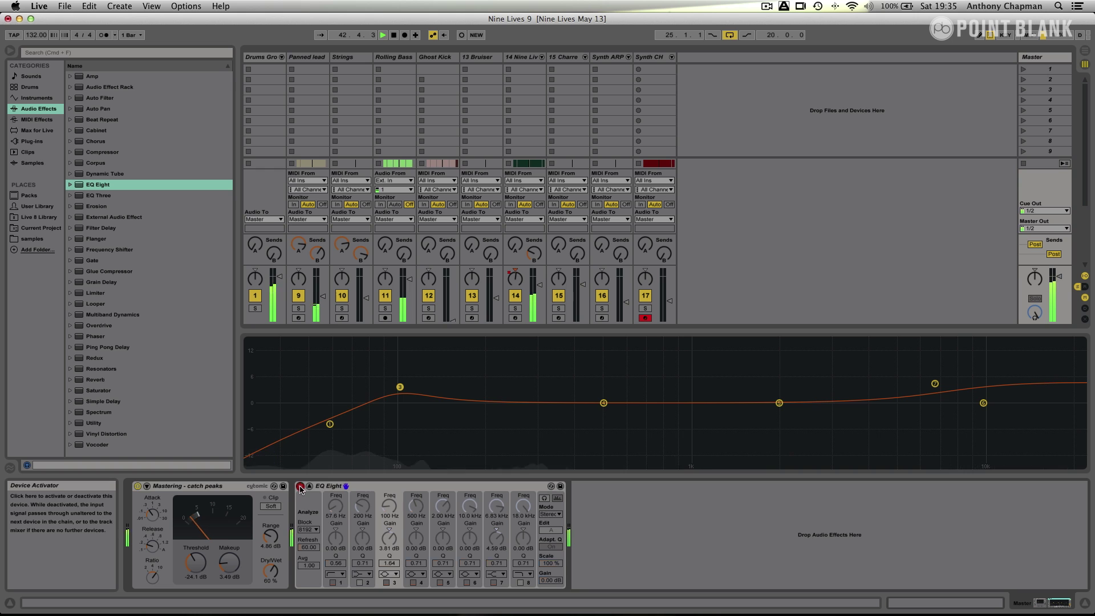
{"action": "left_click", "coordinate": [300, 486]}
{"action": "left_click", "coordinate": [300, 486]}
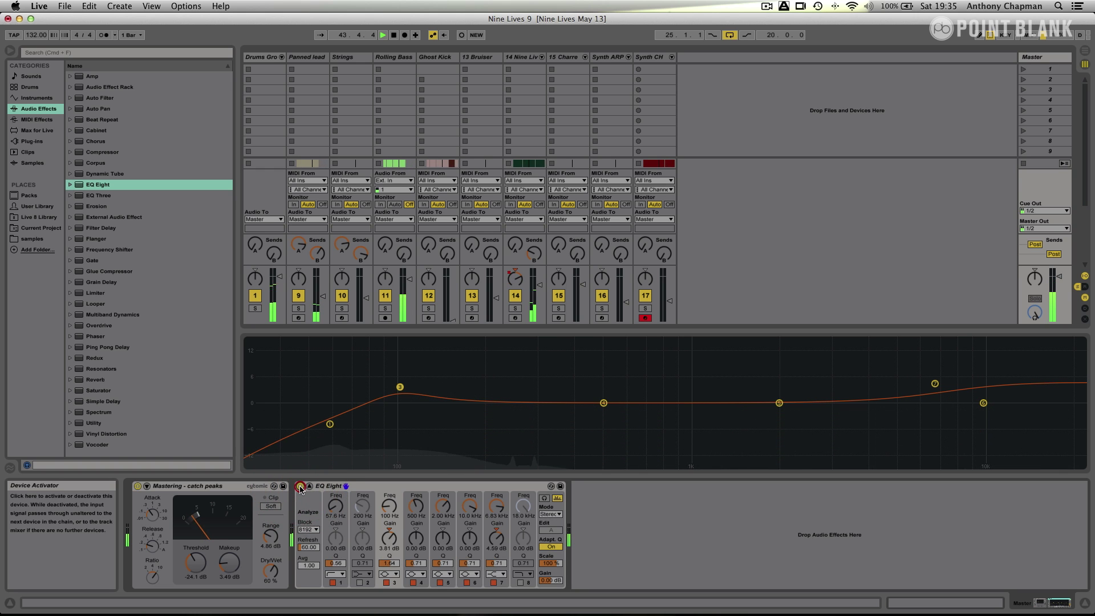
{"action": "left_click", "coordinate": [300, 487]}
{"action": "left_click", "coordinate": [300, 486]}
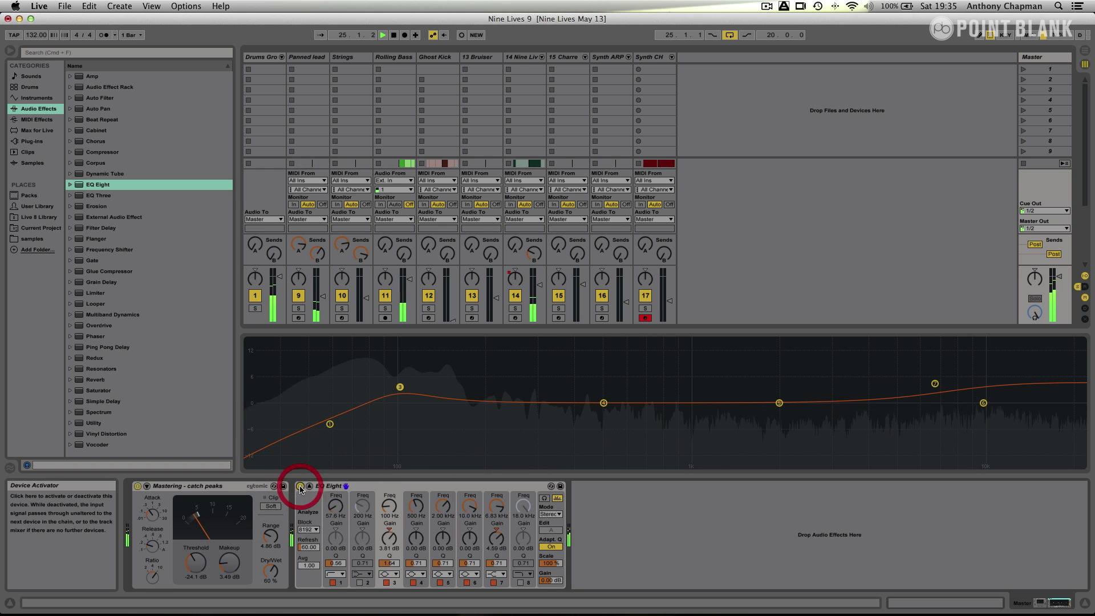
{"action": "key", "text": "space"}
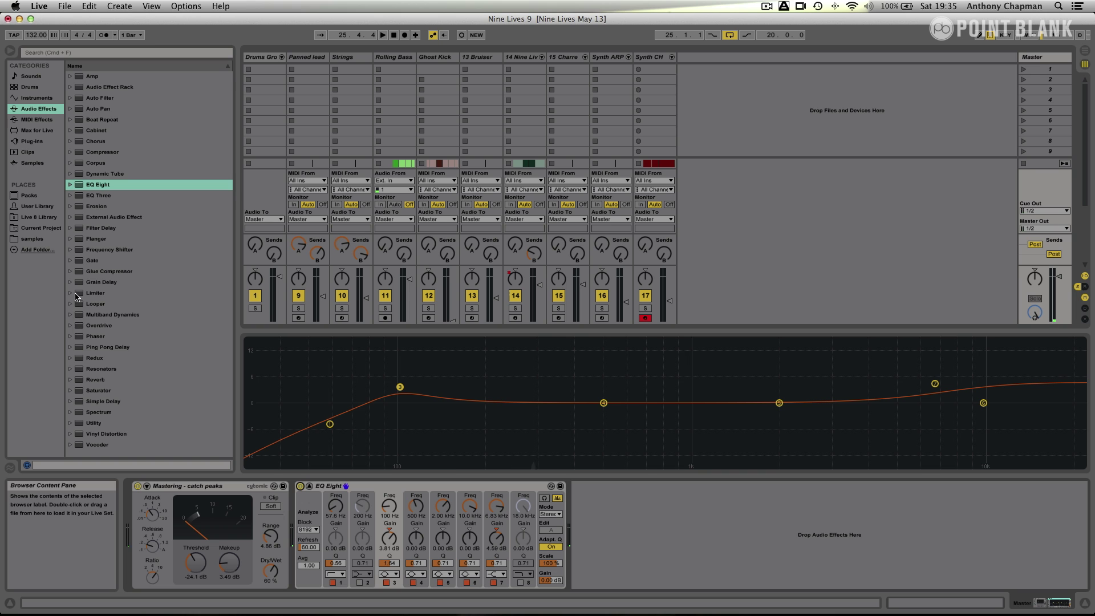
Put a Limiter after EQ Eight, set its gain to 3.60 dB, and compare it on and off
{"action": "left_click_drag", "start_coordinate": [77, 296], "coordinate": [581, 527]}
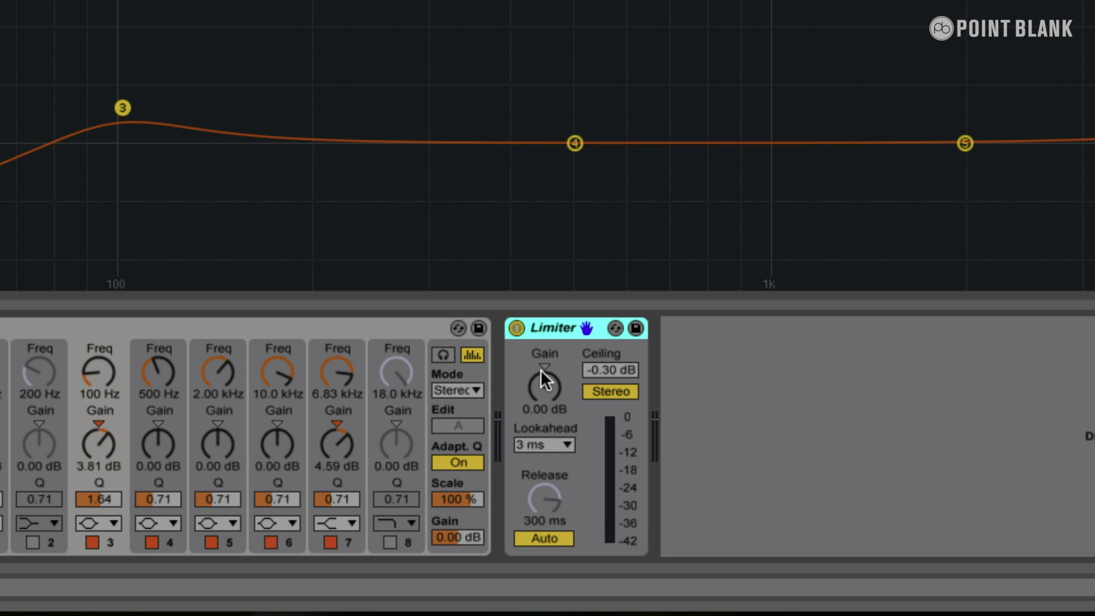
{"action": "key", "text": "space"}
{"action": "left_click_drag", "start_coordinate": [542, 385], "coordinate": [541, 346]}
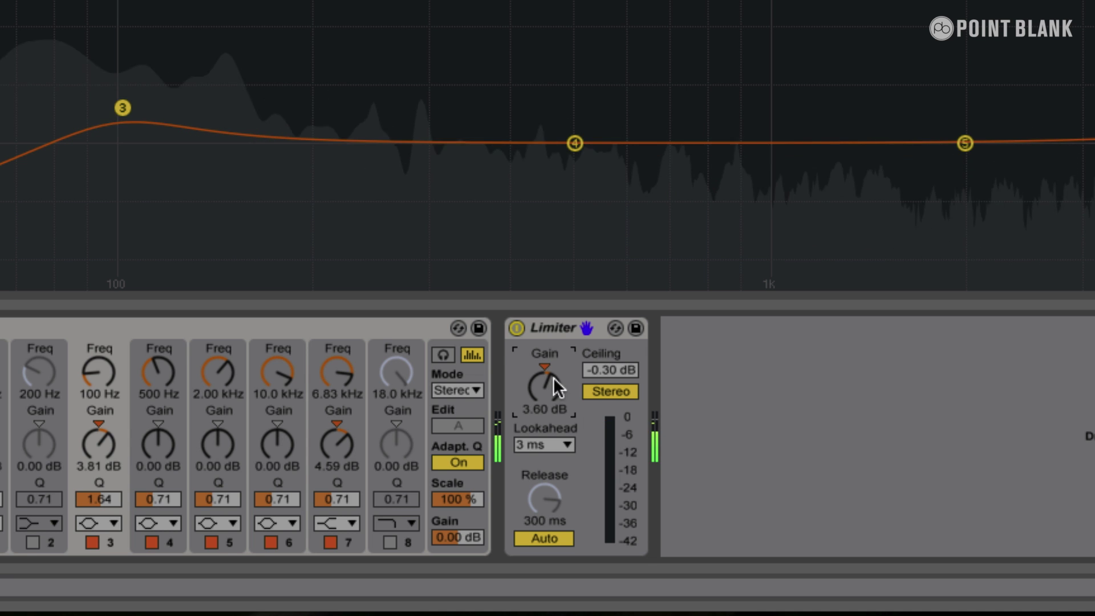
{"action": "left_click", "coordinate": [513, 328]}
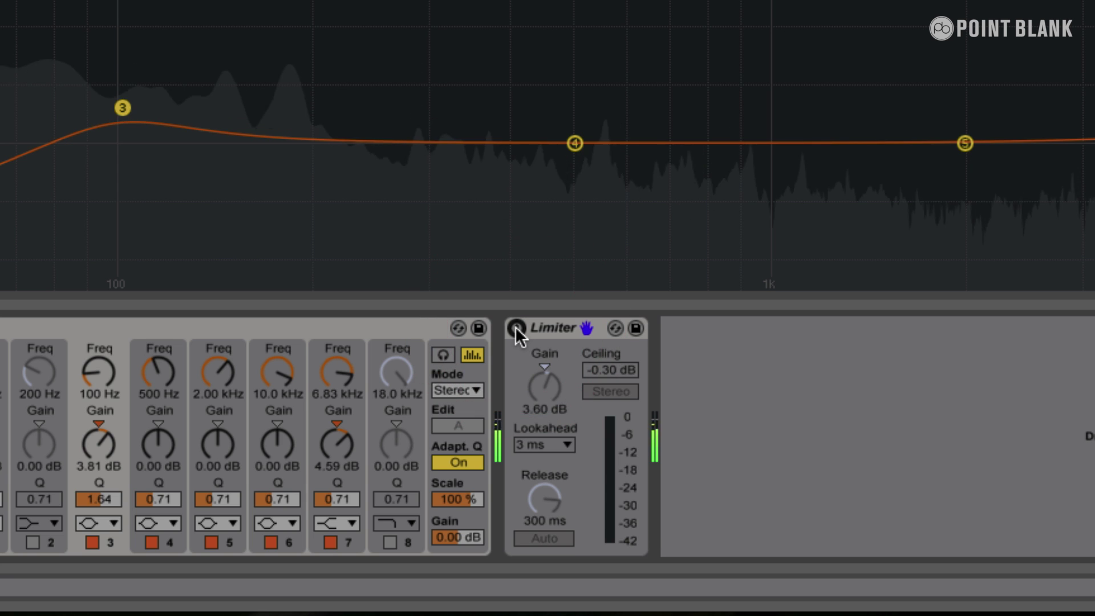
{"action": "left_click", "coordinate": [514, 328]}
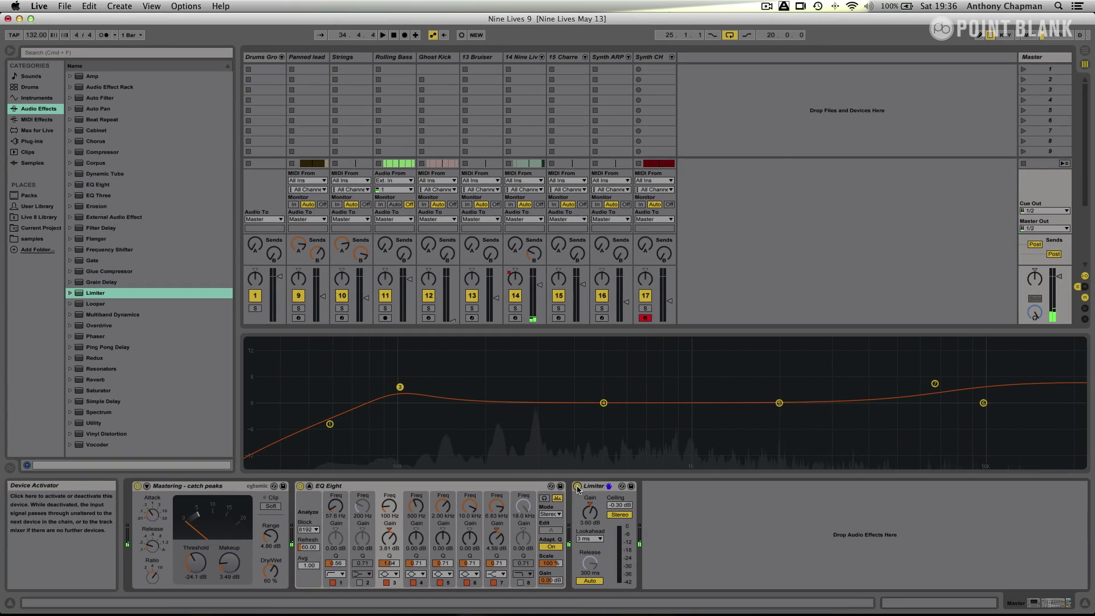
In Arrangement View, stretch the loop brace to span the whole song from bar 1 to bar 67
{"action": "key", "text": "Tab"}
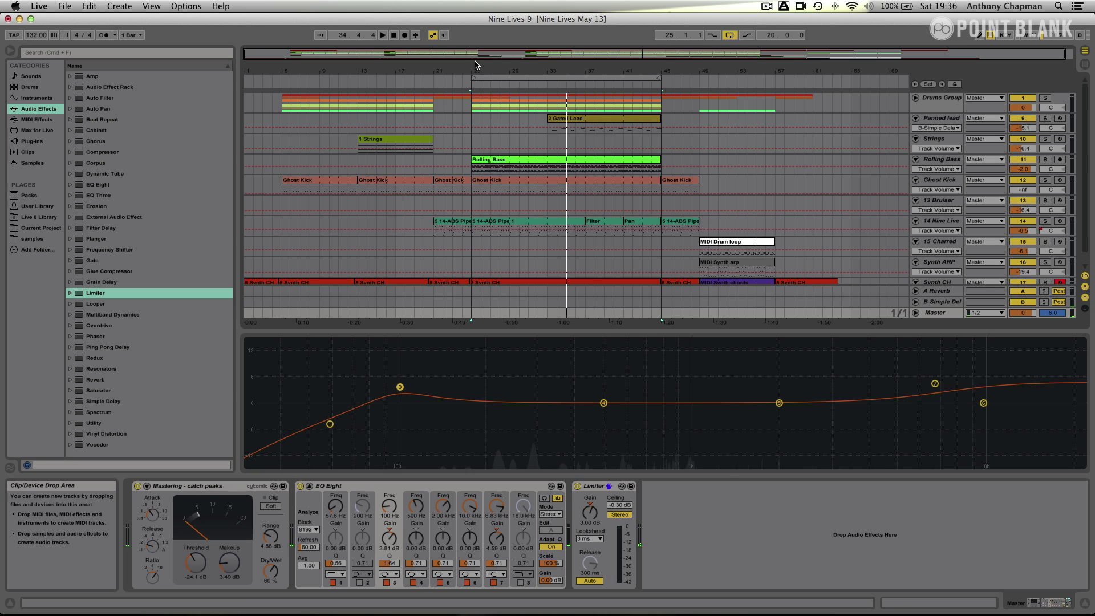
{"action": "scroll", "coordinate": [472, 80], "scroll_direction": "down", "scroll_amount": 1}
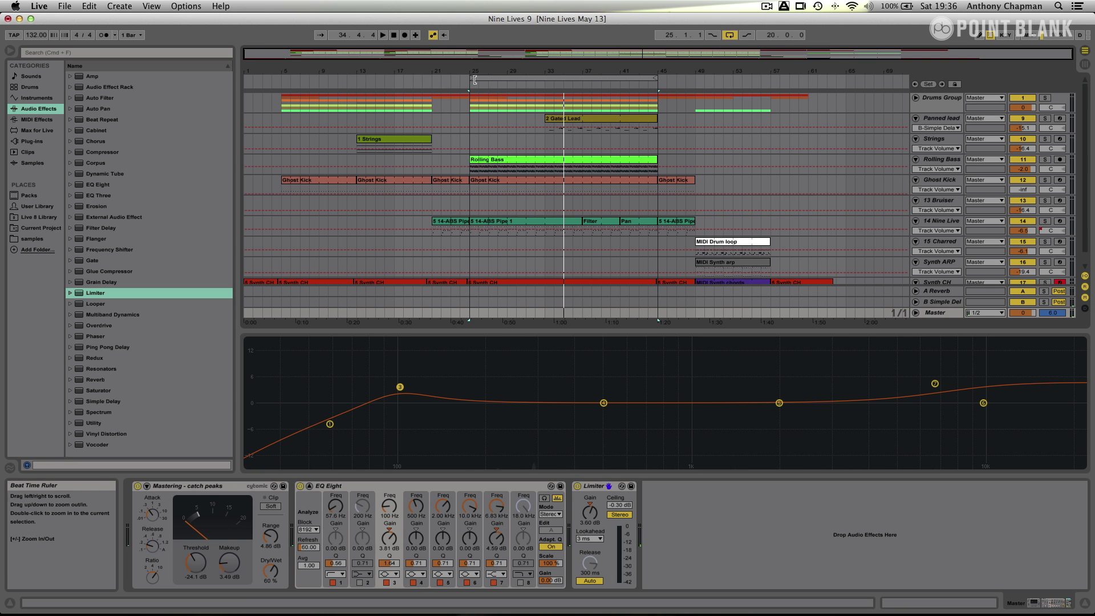
{"action": "left_click_drag", "start_coordinate": [474, 80], "coordinate": [233, 88]}
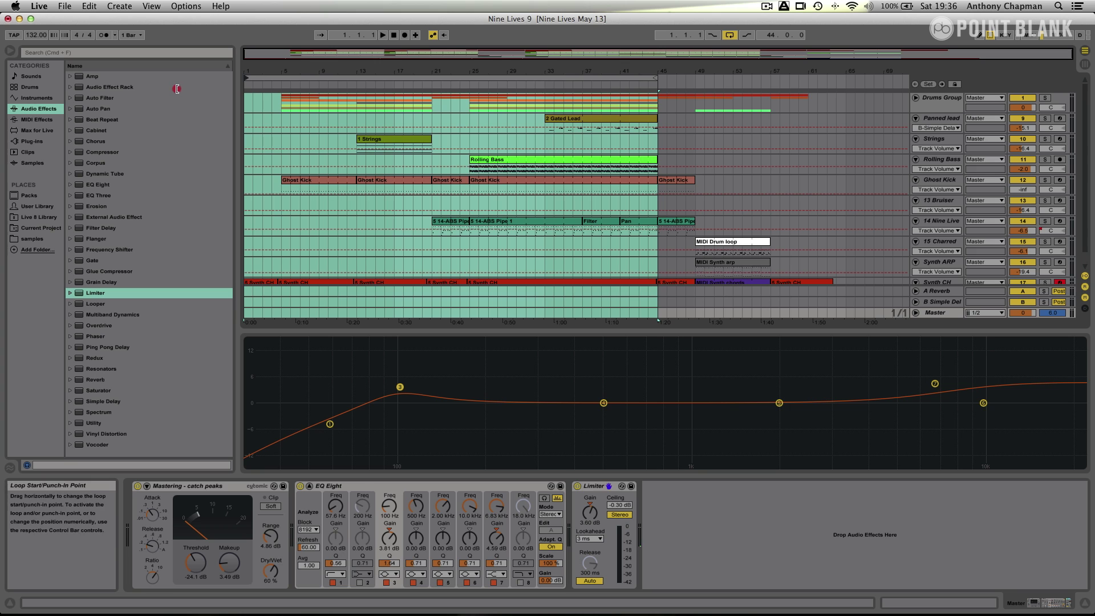
{"action": "left_click_drag", "start_coordinate": [659, 85], "coordinate": [854, 98]}
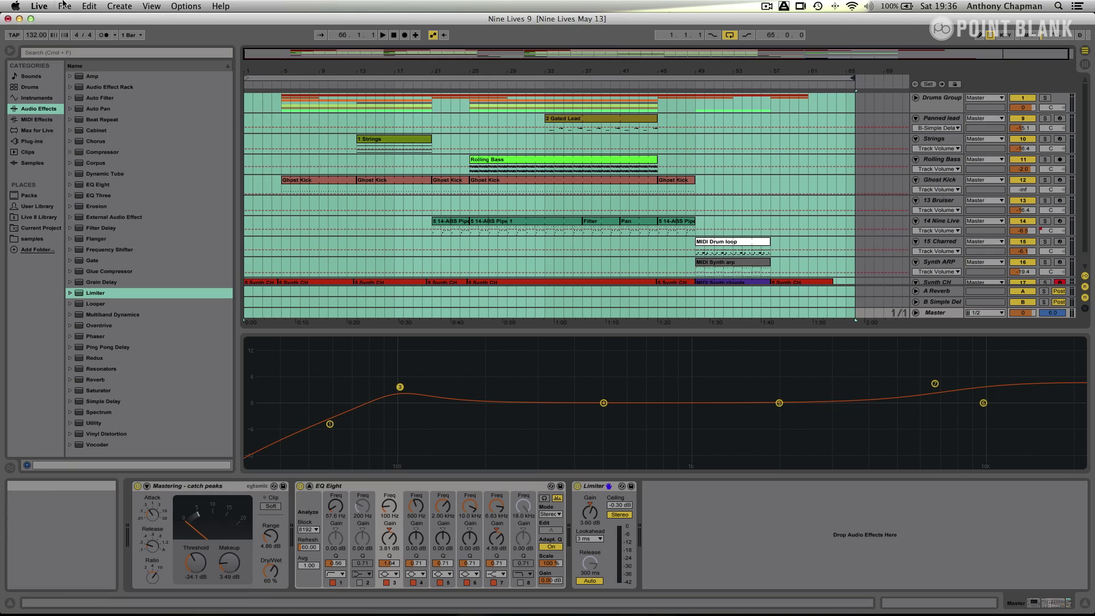
Open Export Audio/Video and set the master render to a 16-bit, 44100 Hz WAV
{"action": "left_click", "coordinate": [86, 6]}
{"action": "mouse_move", "coordinate": [67, 6]}
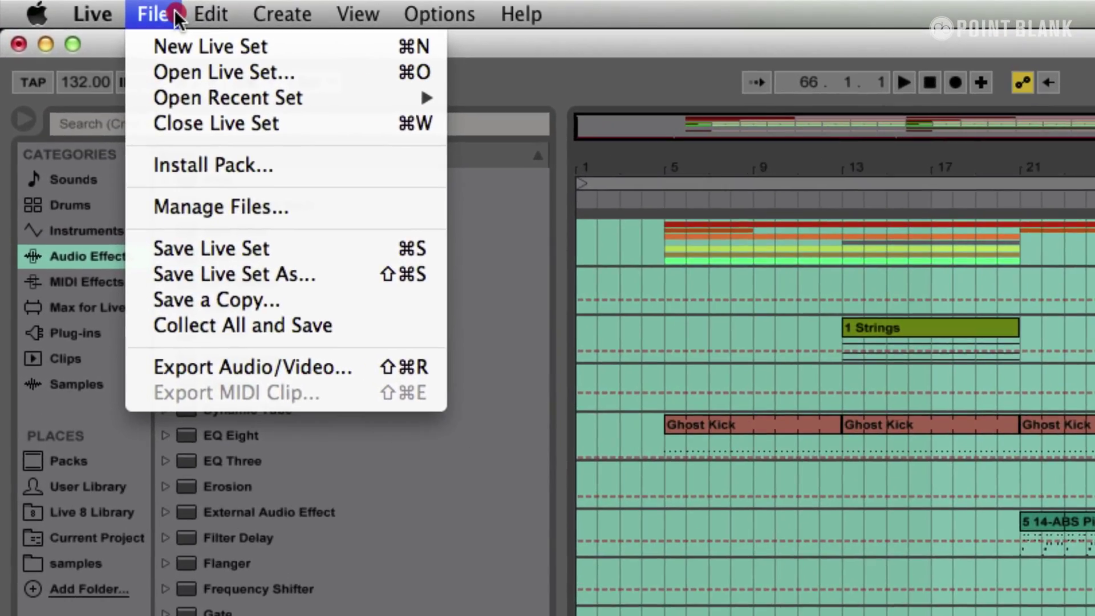
{"action": "left_click", "coordinate": [193, 370]}
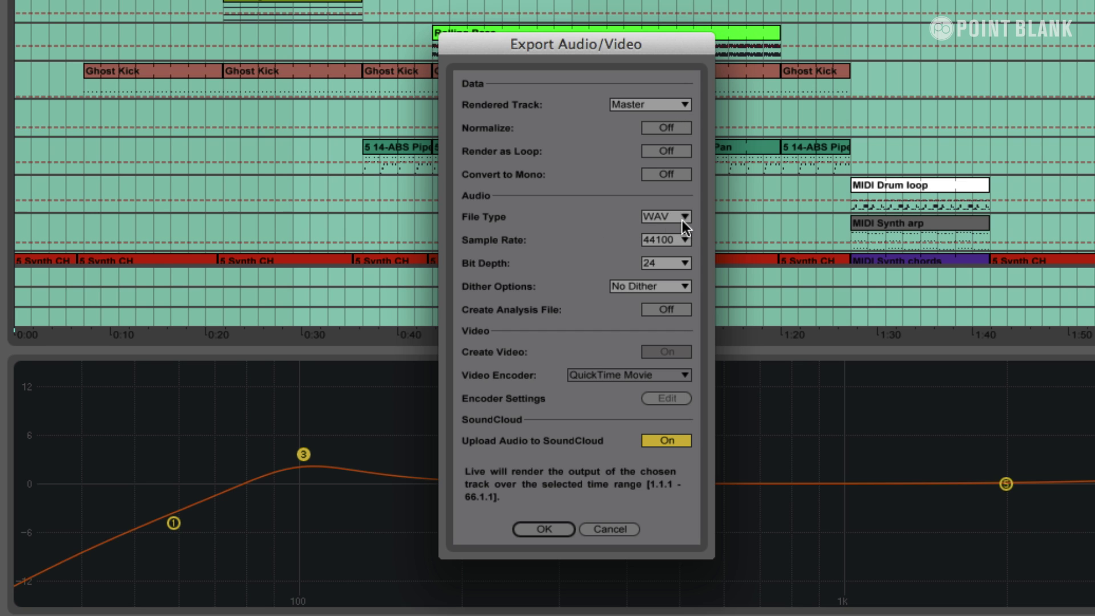
{"action": "left_click", "coordinate": [677, 261]}
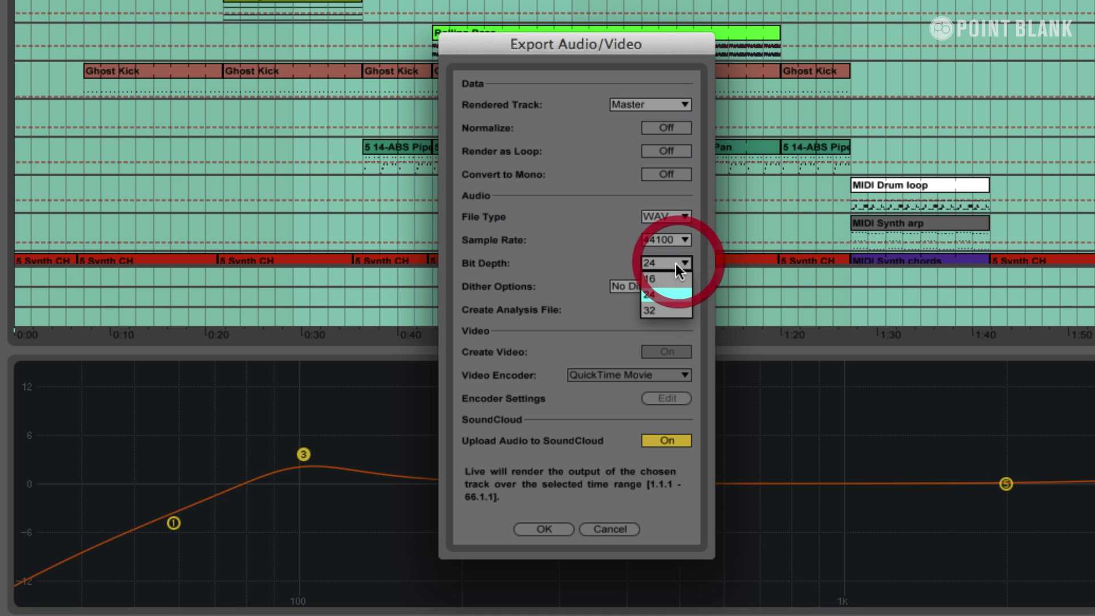
{"action": "left_click", "coordinate": [664, 277]}
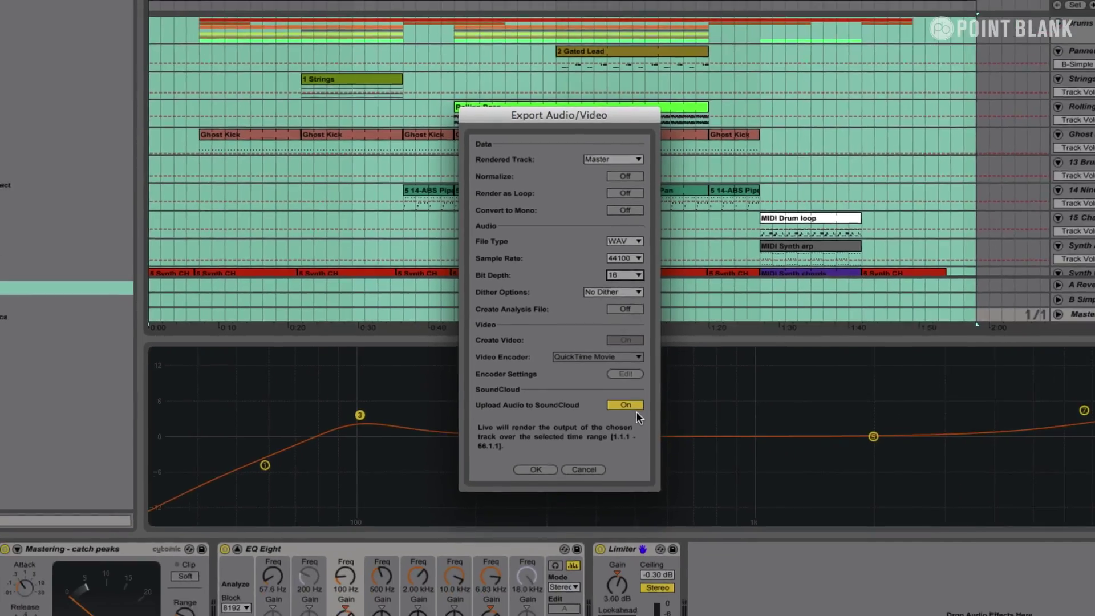
Save the export as 'Nine Lives final mixdown' in Ant Audio 2011 > 9 Lives of Ableton
{"action": "left_click", "coordinate": [536, 469]}
{"action": "left_click", "coordinate": [405, 108]}
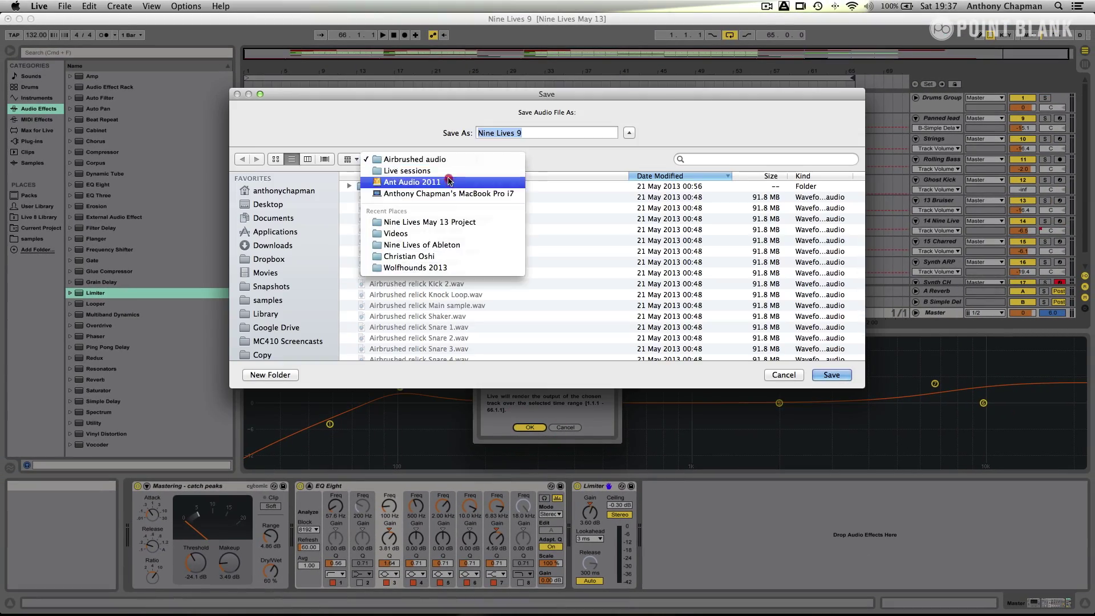
{"action": "left_click", "coordinate": [449, 181]}
{"action": "double_click", "coordinate": [399, 264]}
{"action": "left_click", "coordinate": [542, 133]}
{"action": "key", "text": "BackSpace"}
{"action": "type", "text": "final m"}
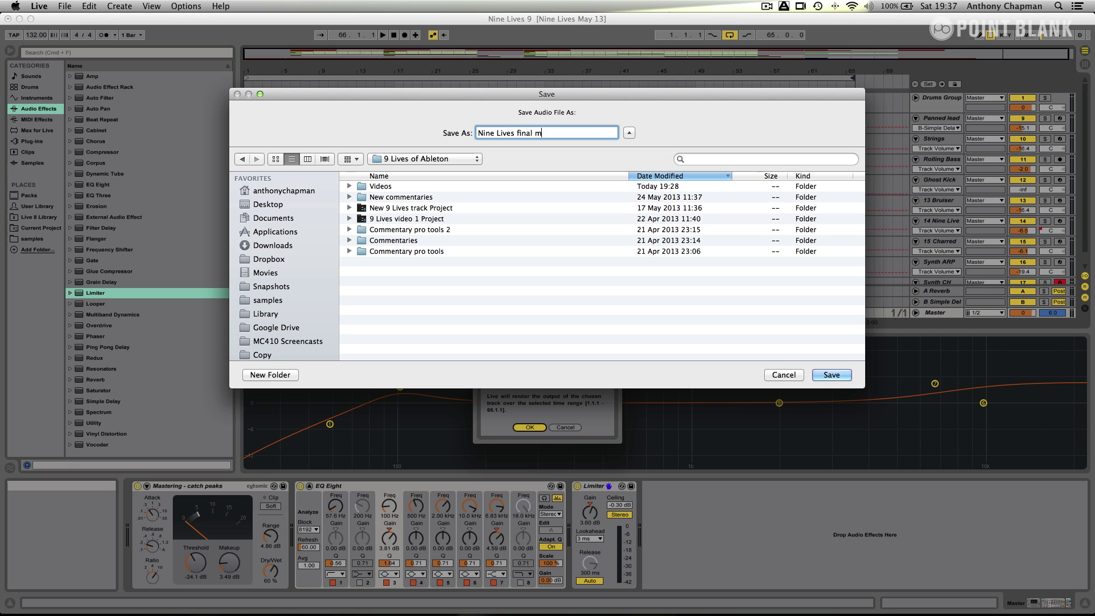
{"action": "type", "text": "ixdown"}
{"action": "left_click", "coordinate": [829, 375]}
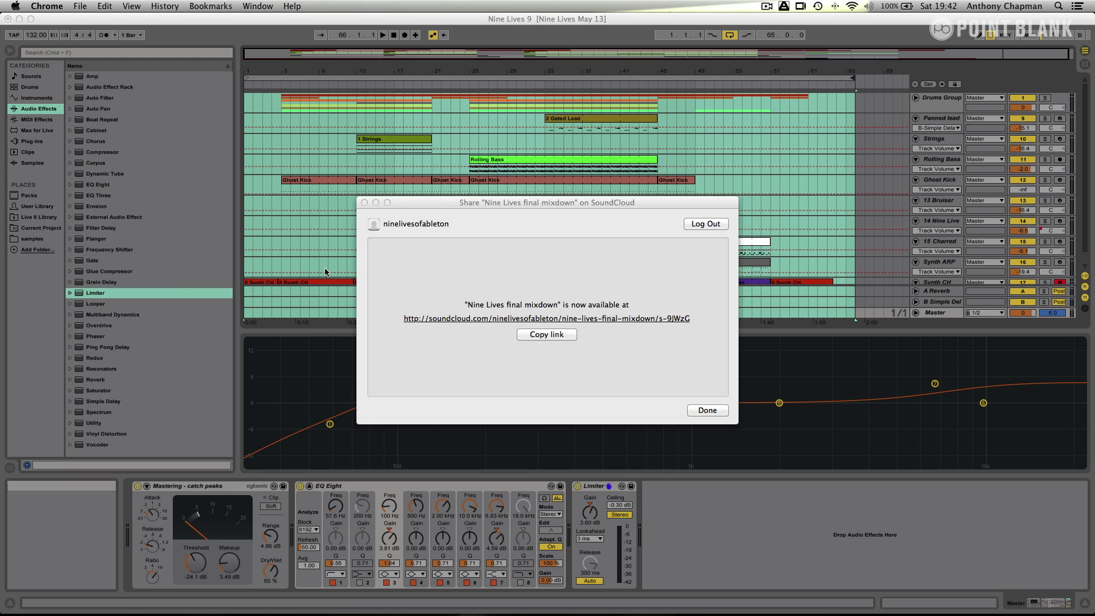
Open the uploaded track's SoundCloud page and move the Chrome window to the upper right
{"action": "left_click", "coordinate": [428, 319]}
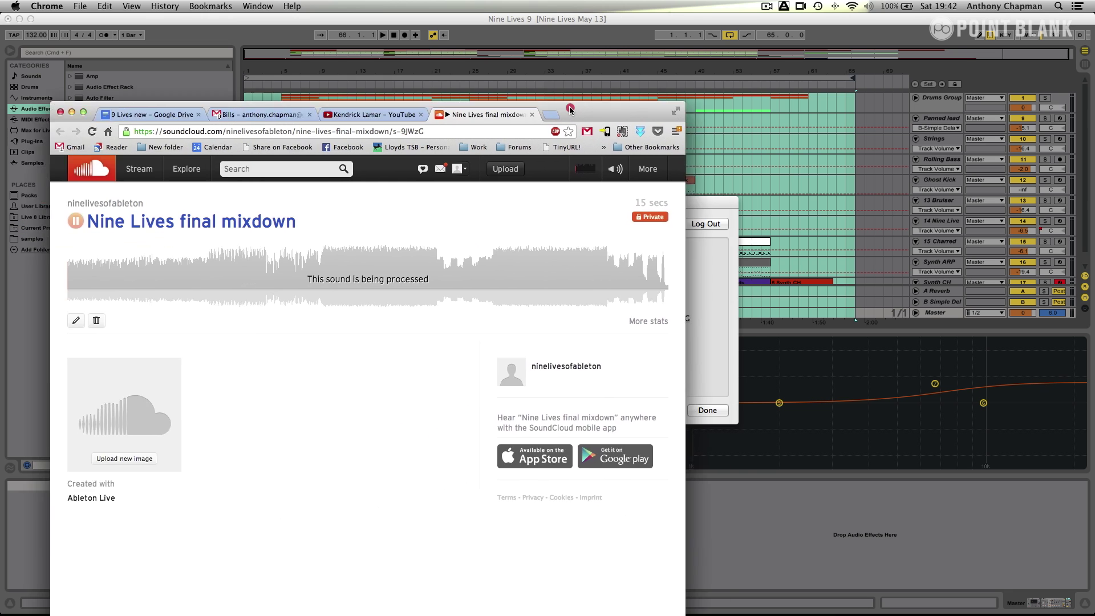
{"action": "left_click", "coordinate": [701, 60]}
{"action": "left_click_drag", "start_coordinate": [700, 60], "coordinate": [695, 2]}
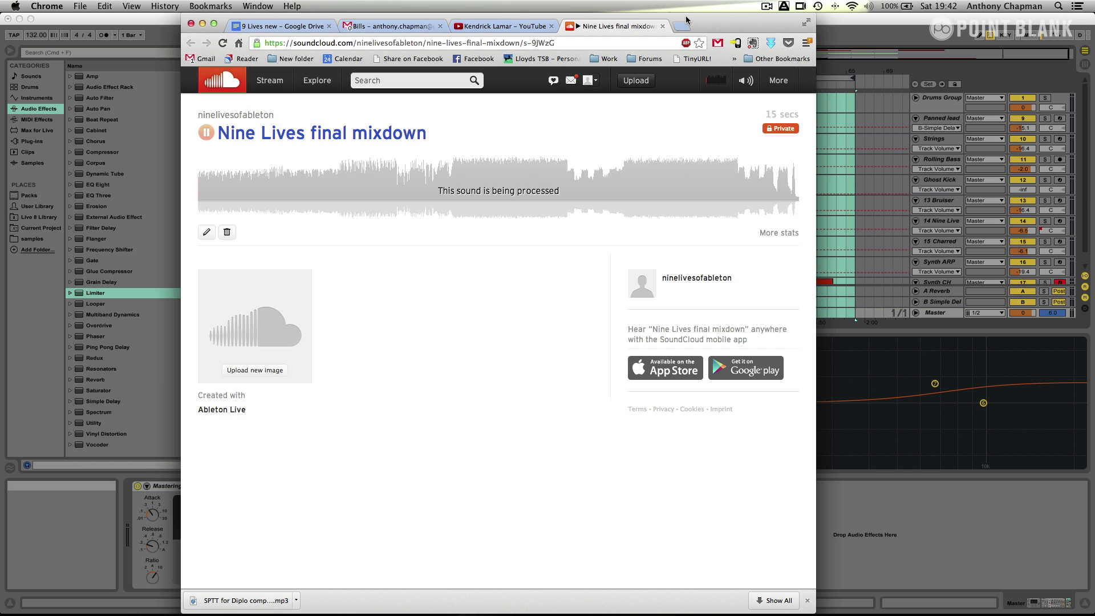
{"action": "left_click_drag", "start_coordinate": [700, 26], "coordinate": [947, 9]}
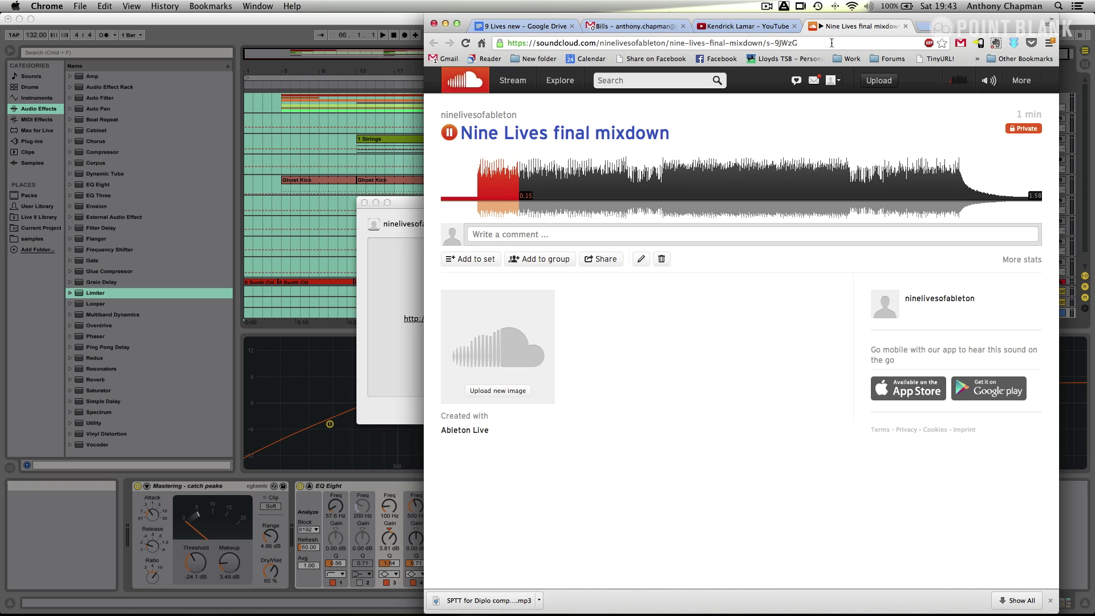
Turn the SoundCloud playback volume down with the volume slider
{"action": "left_click", "coordinate": [991, 84]}
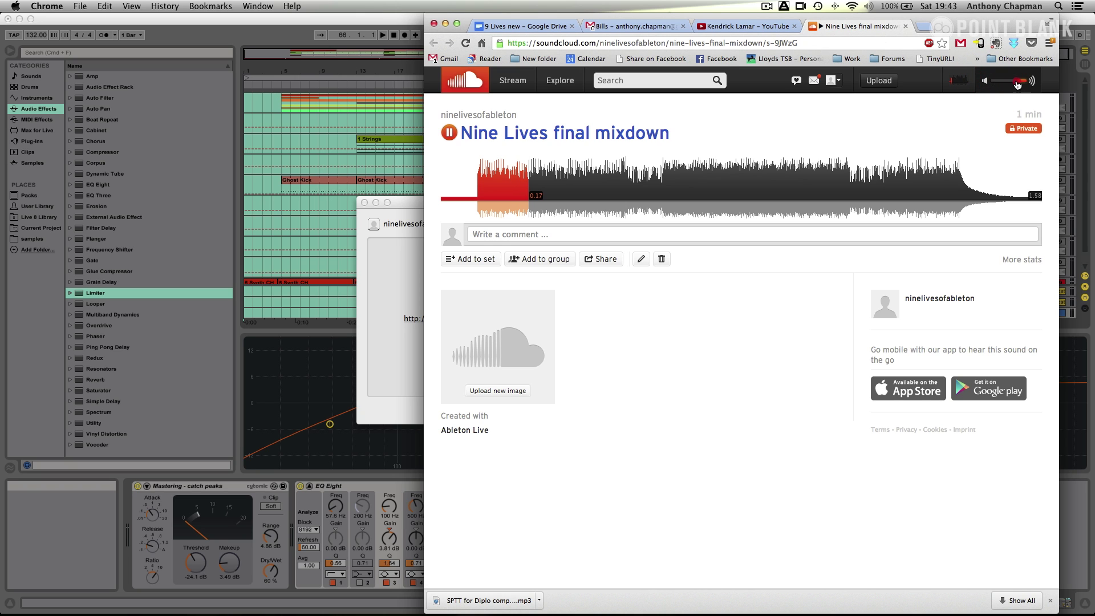
{"action": "left_click", "coordinate": [1009, 83]}
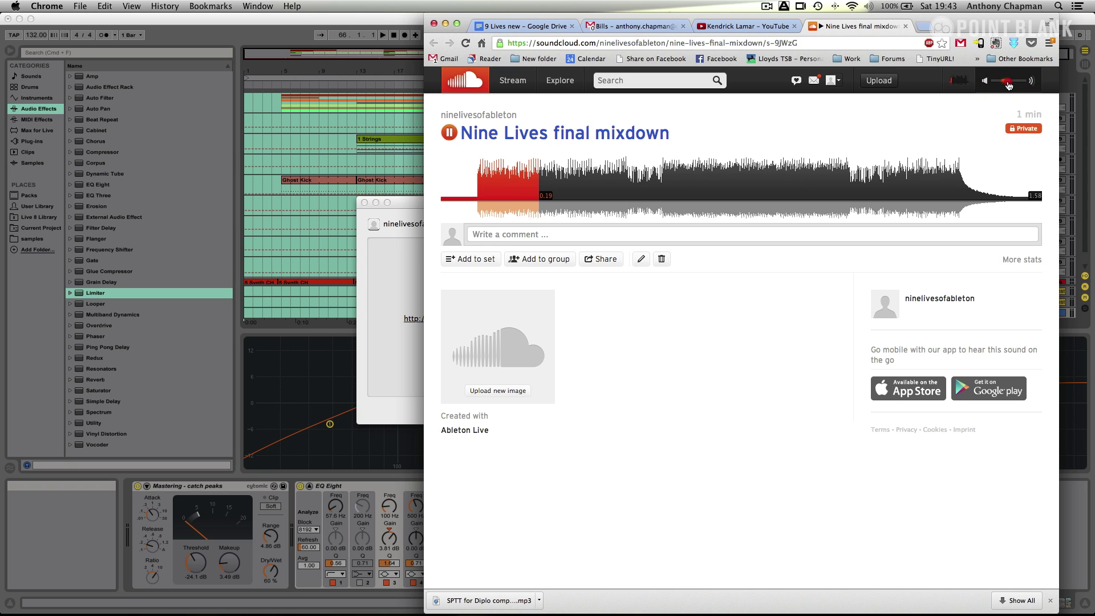
{"action": "left_click", "coordinate": [1006, 86]}
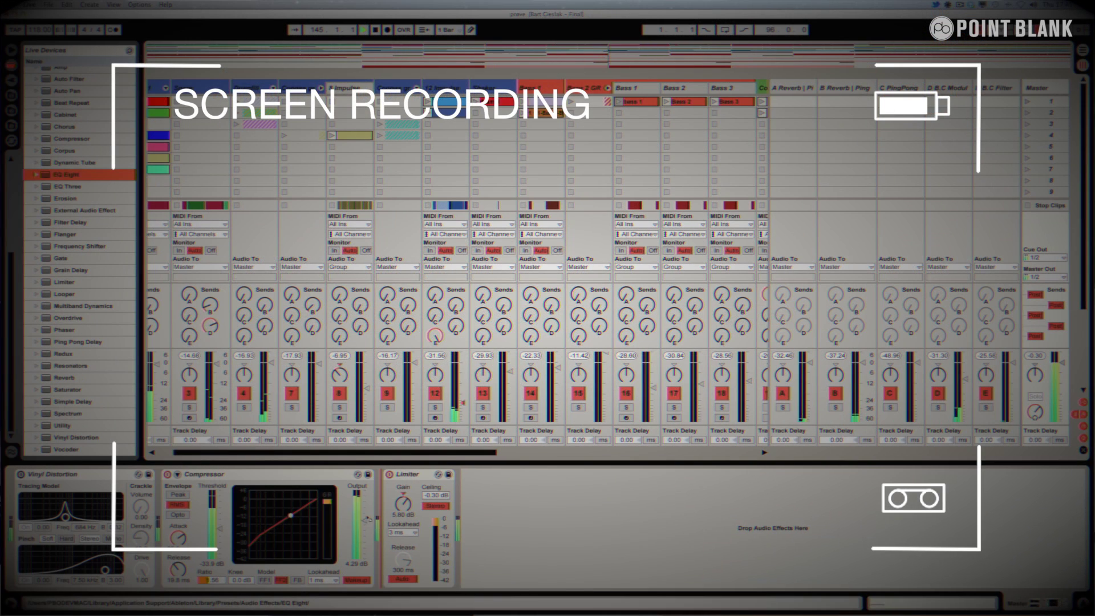
Load the selected EQ Eight into the chain between the Compressor and Limiter
{"action": "key", "text": "Return"}
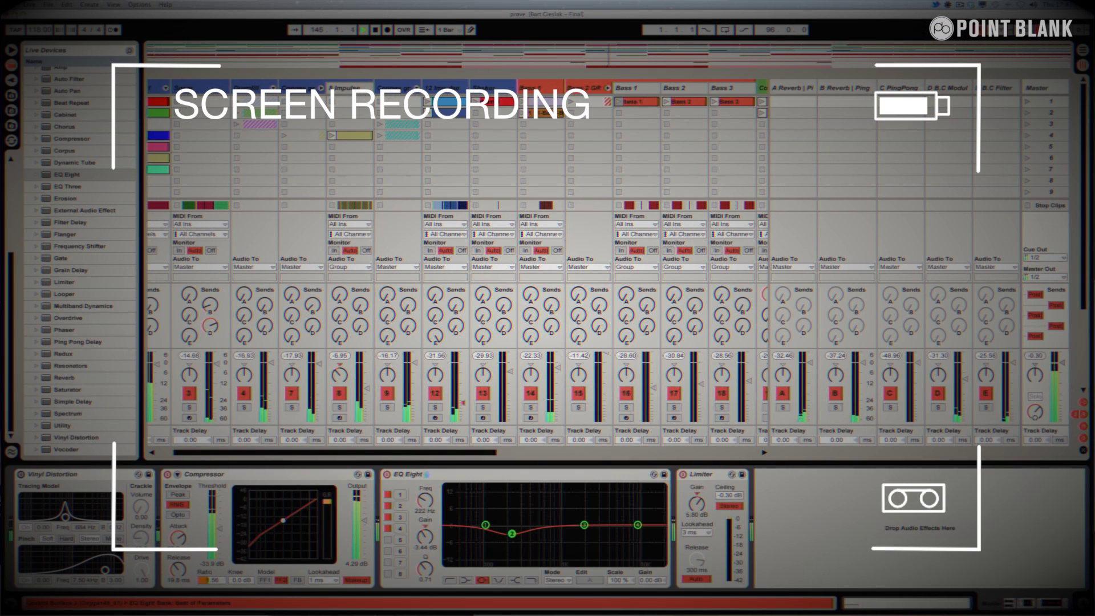